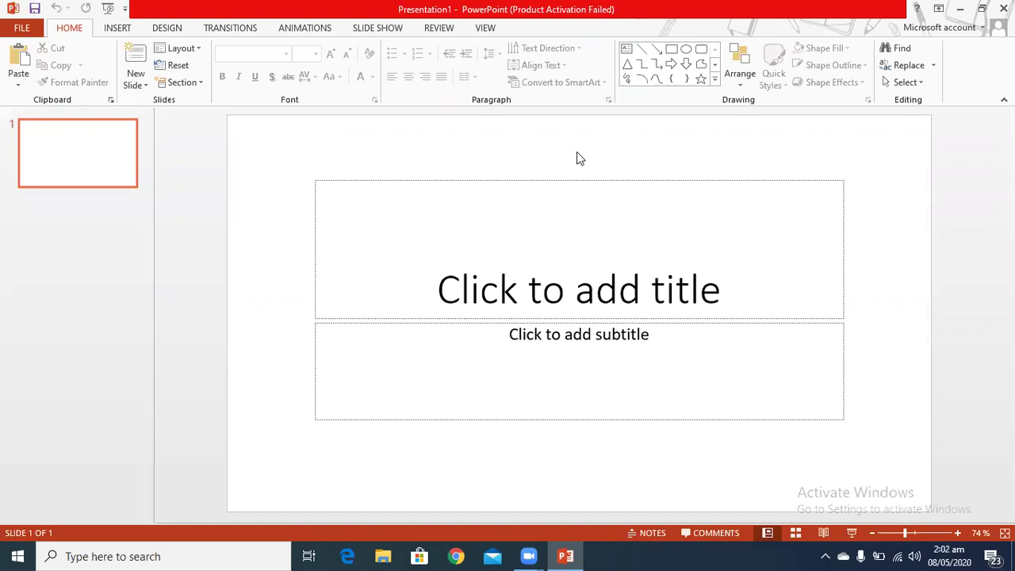
- Move from the Insert tab to Design to see the theme and variant galleries
left_click(126, 30)
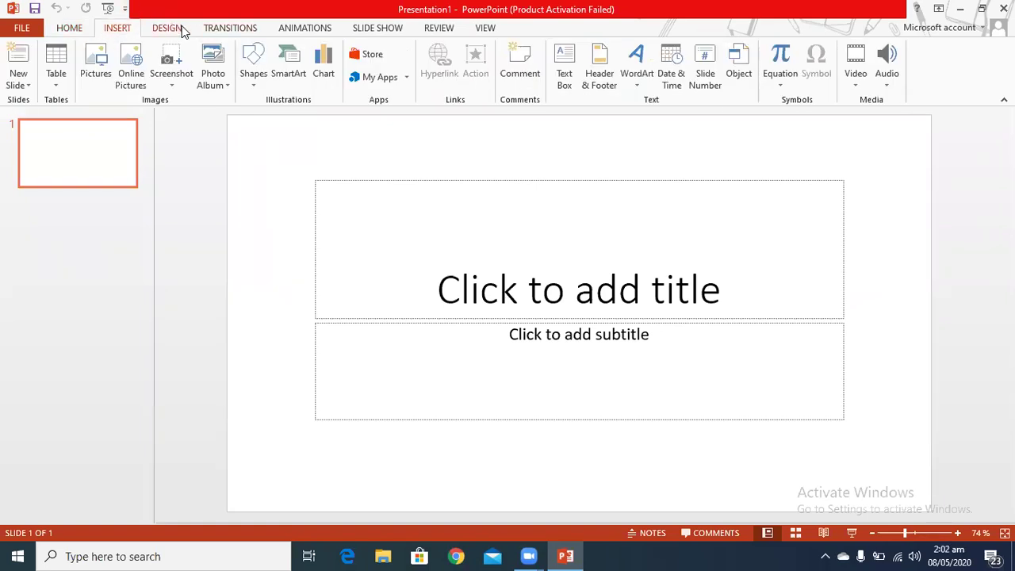
left_click(182, 29)
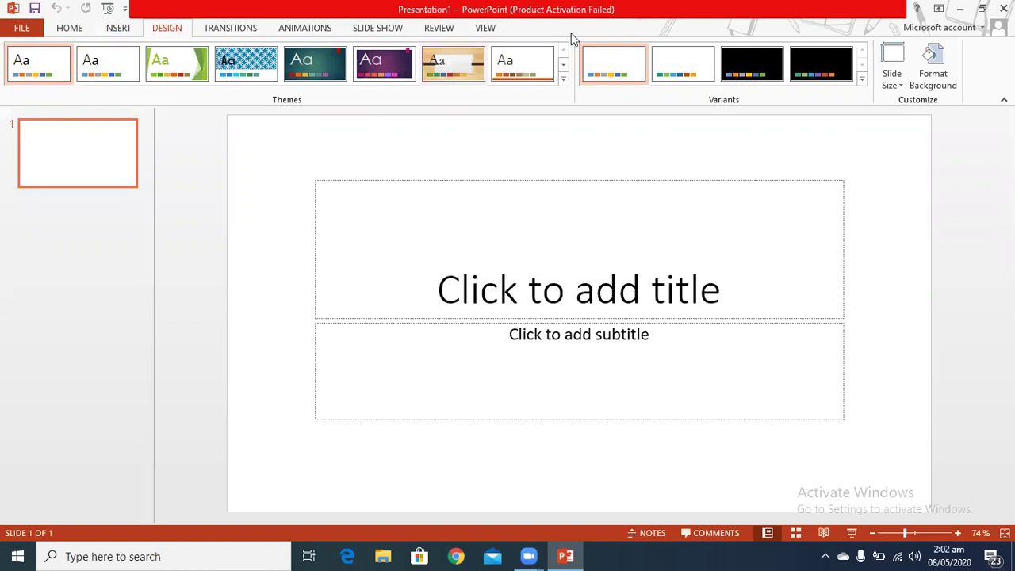
left_click(563, 77)
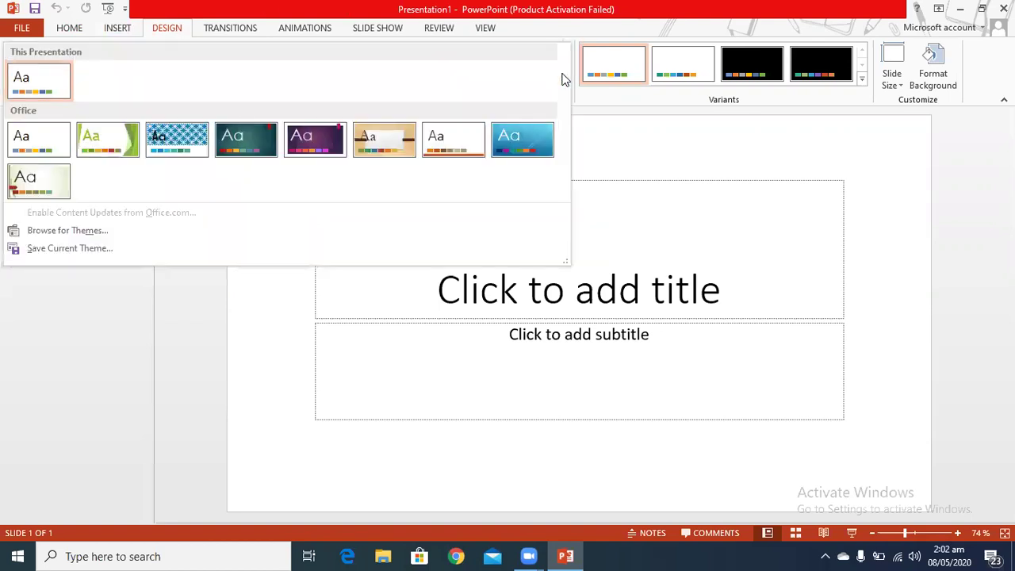
left_click(153, 142)
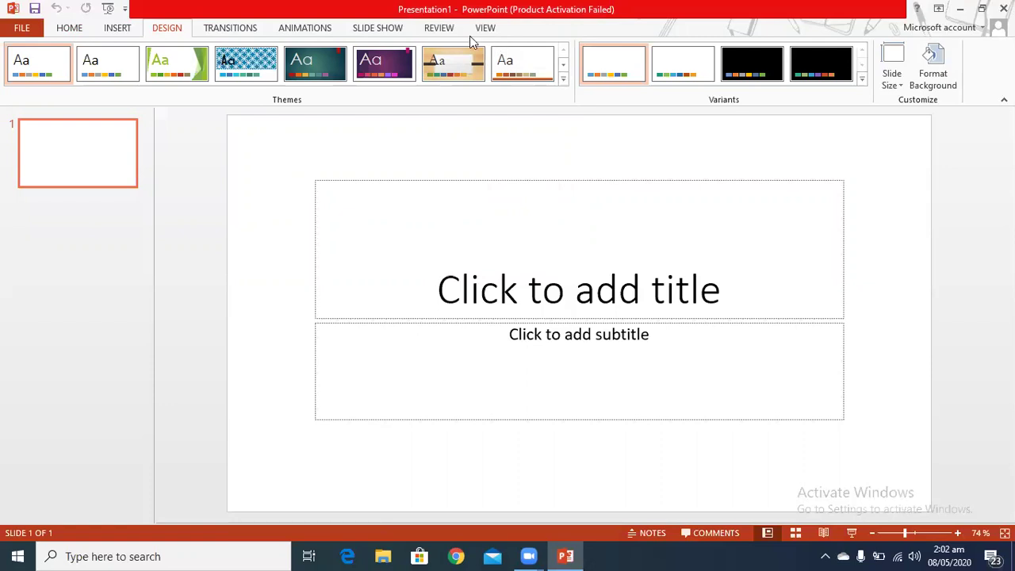
left_click(960, 9)
left_click(567, 556)
left_click(739, 70)
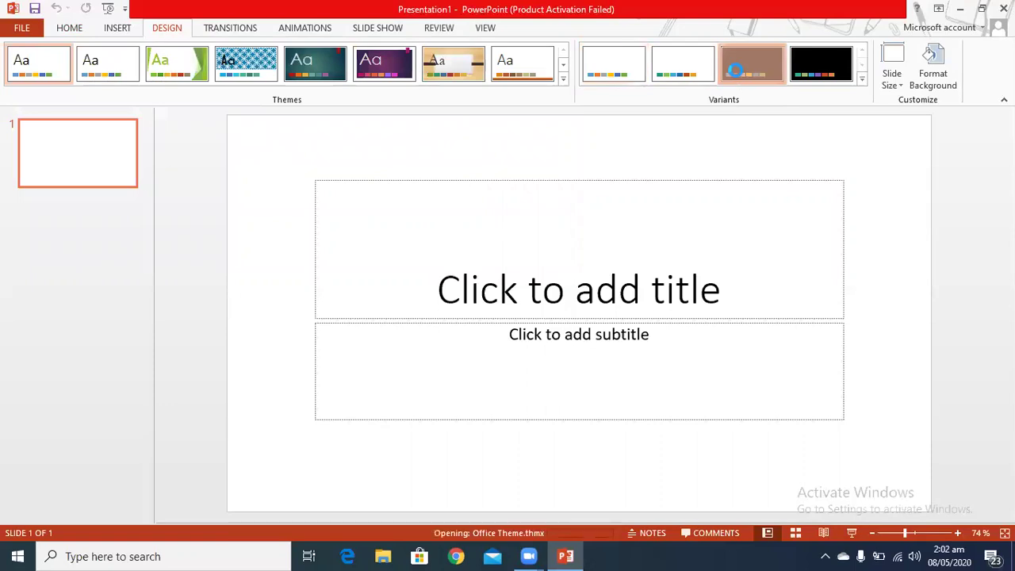
left_click(442, 63)
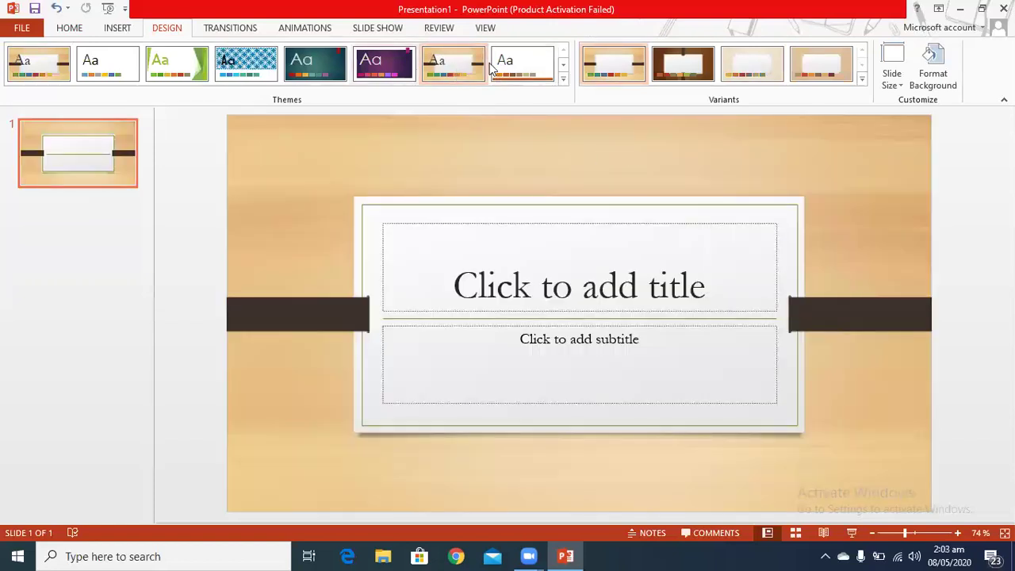
left_click(56, 8)
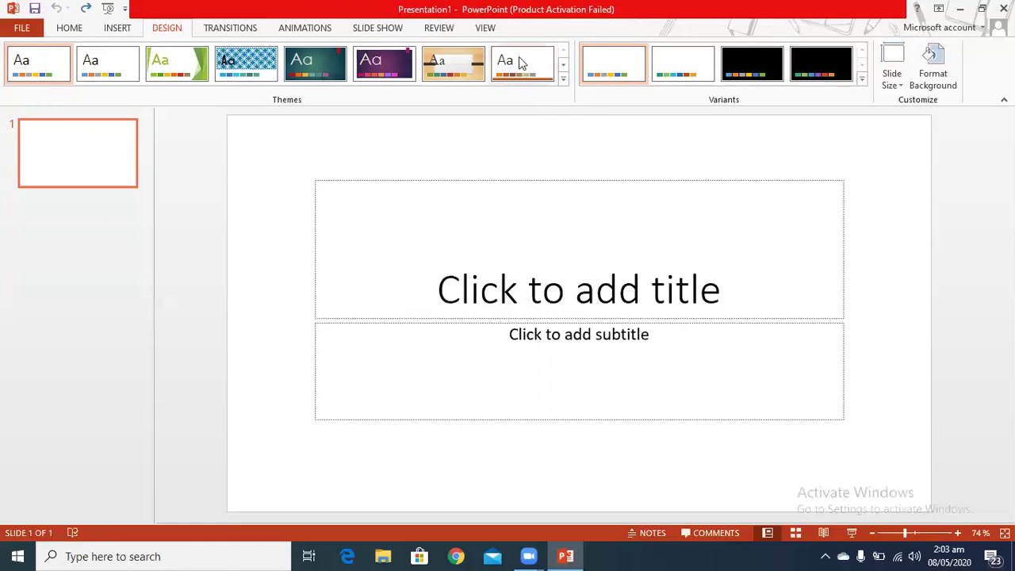
left_click(375, 65)
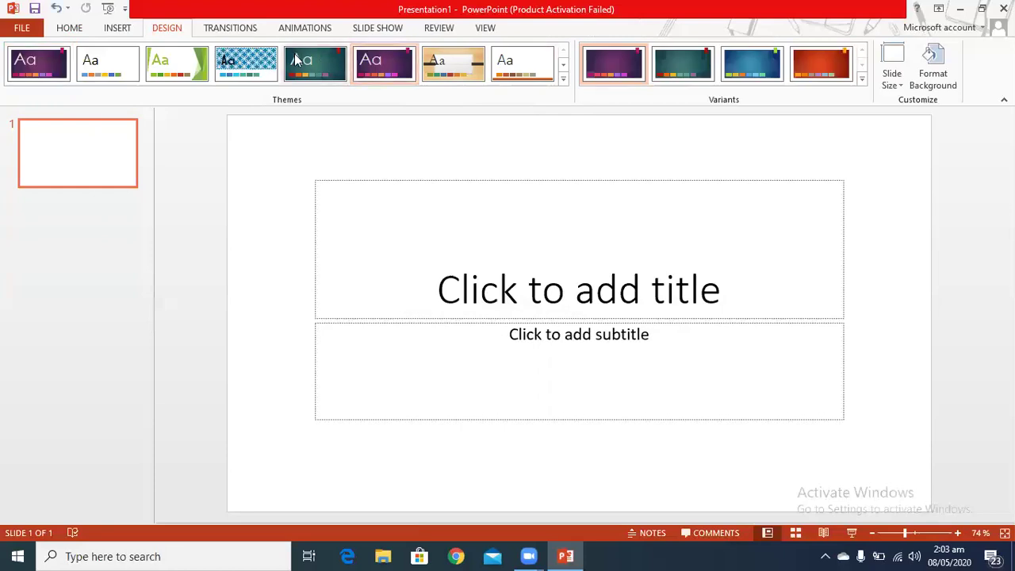
left_click(404, 71)
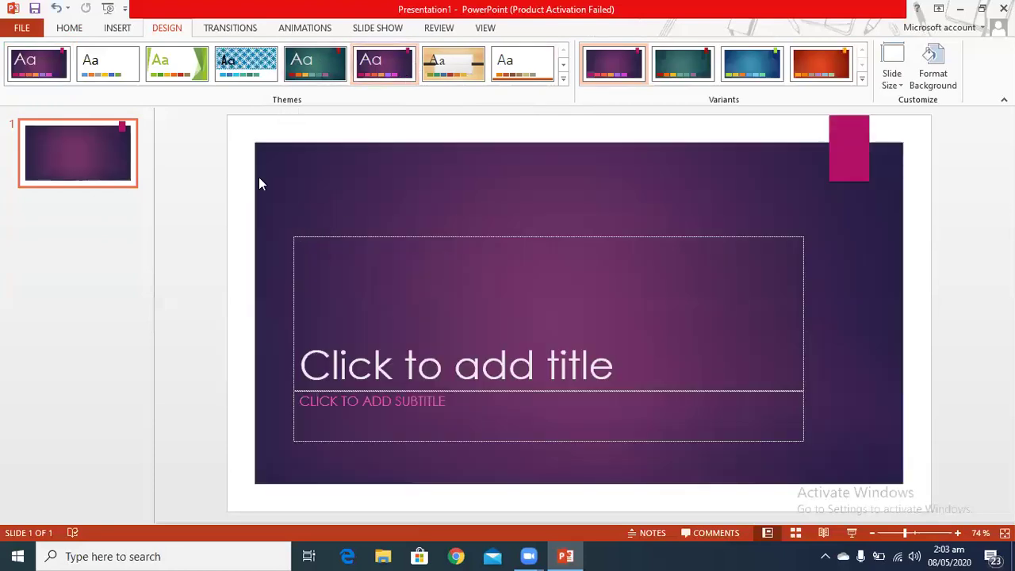
left_click(70, 28)
left_click(135, 84)
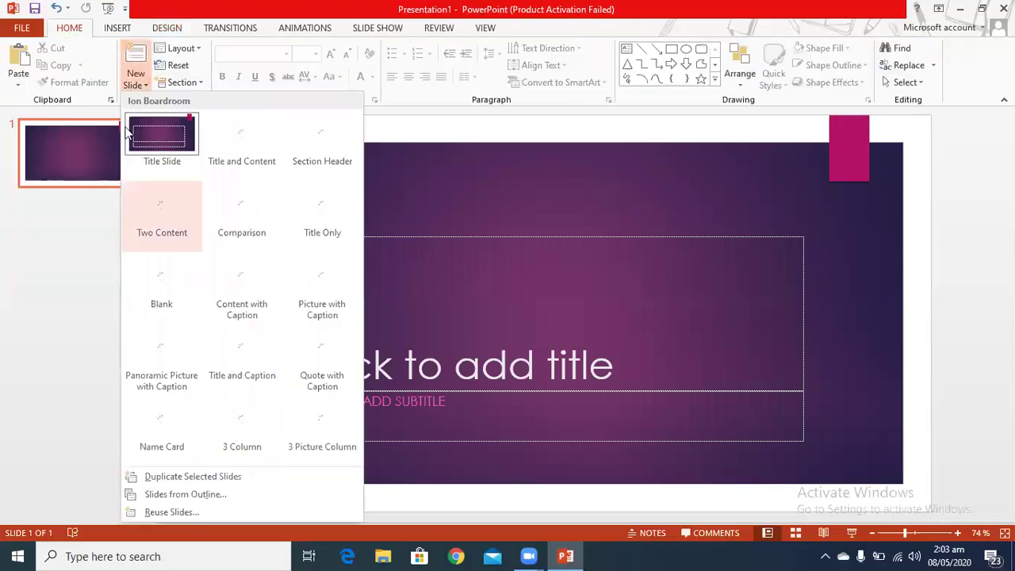
left_click(163, 209)
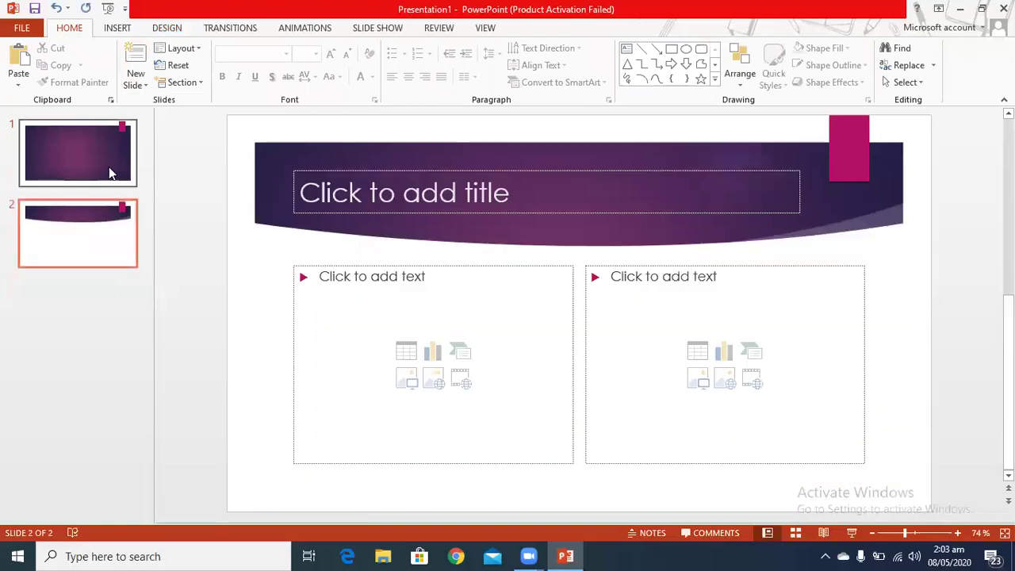
left_click(121, 215)
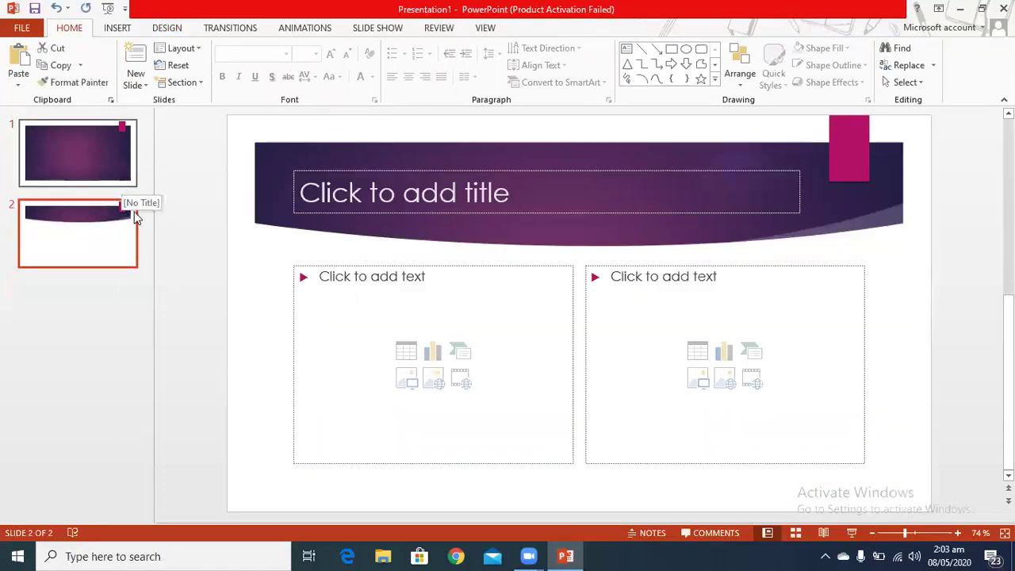
right_click(146, 203)
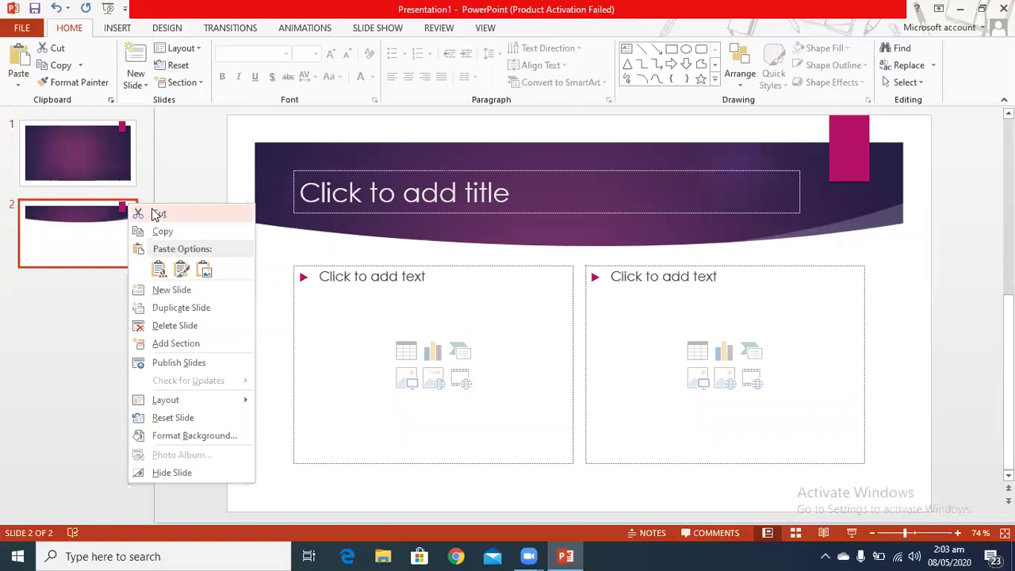
left_click(151, 212)
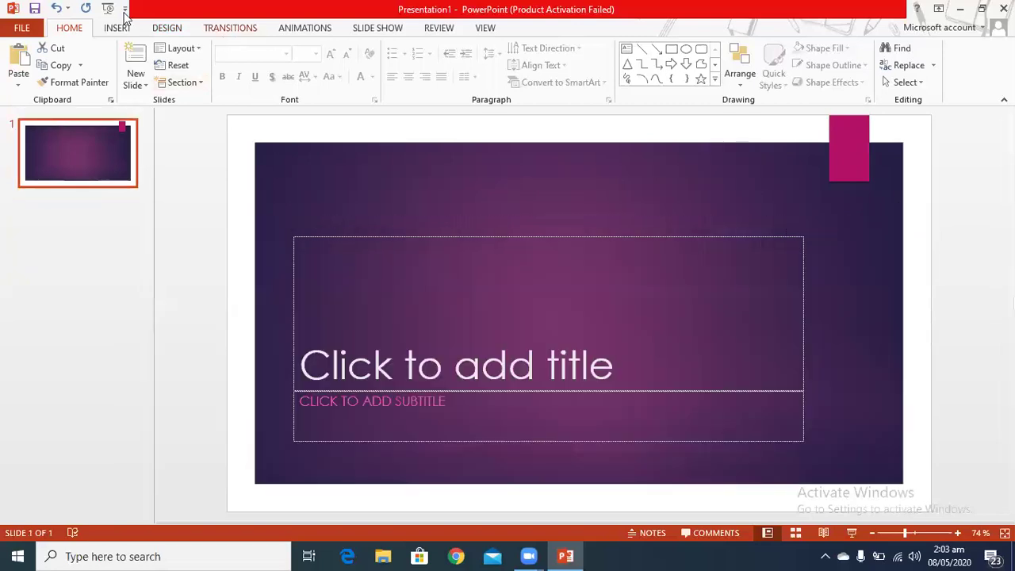
left_click(56, 8)
left_click(56, 8)
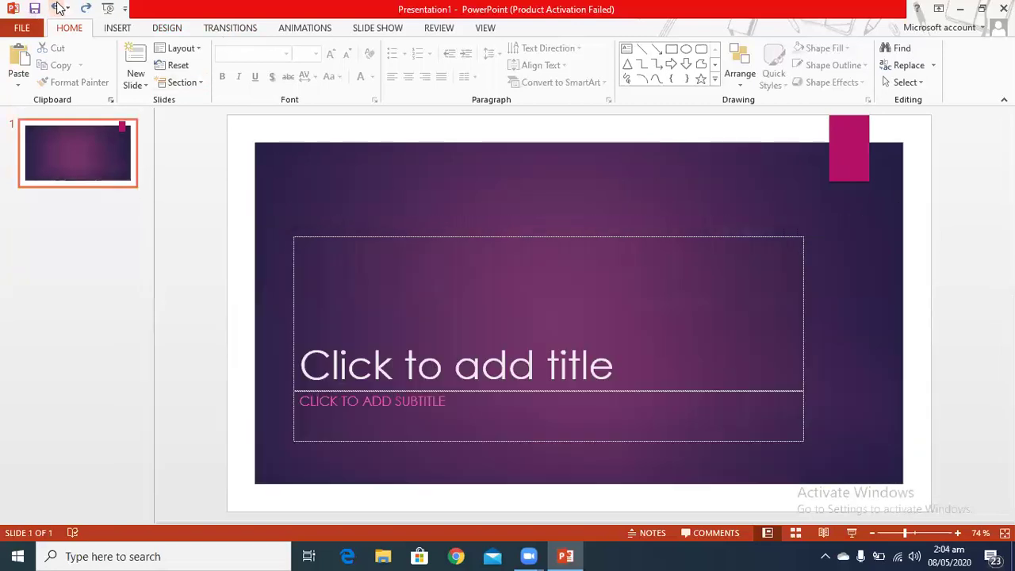
left_click(56, 8)
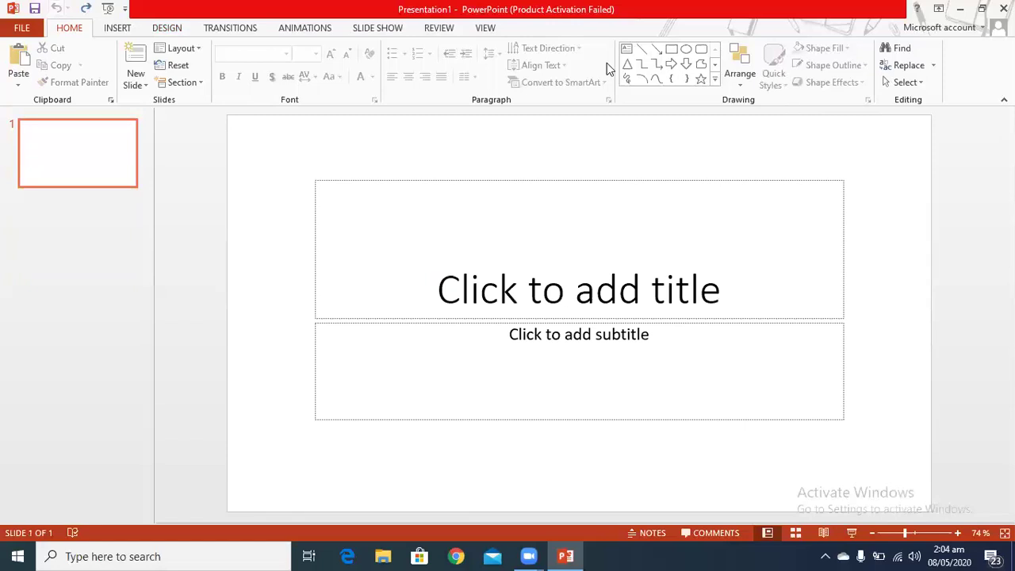
- Open Format Background and try a yellow solid background fill
left_click(176, 32)
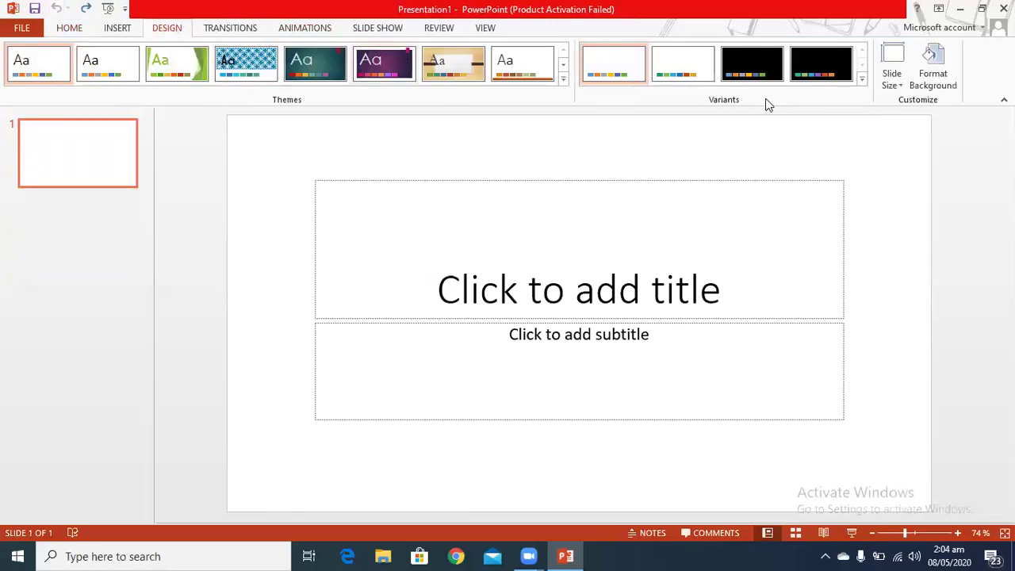
left_click(928, 83)
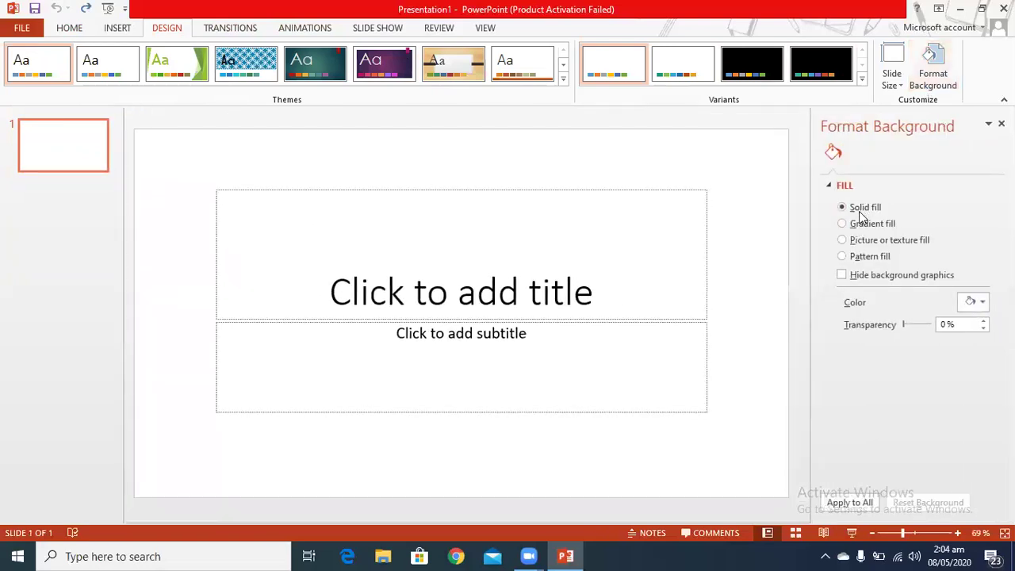
left_click(982, 311)
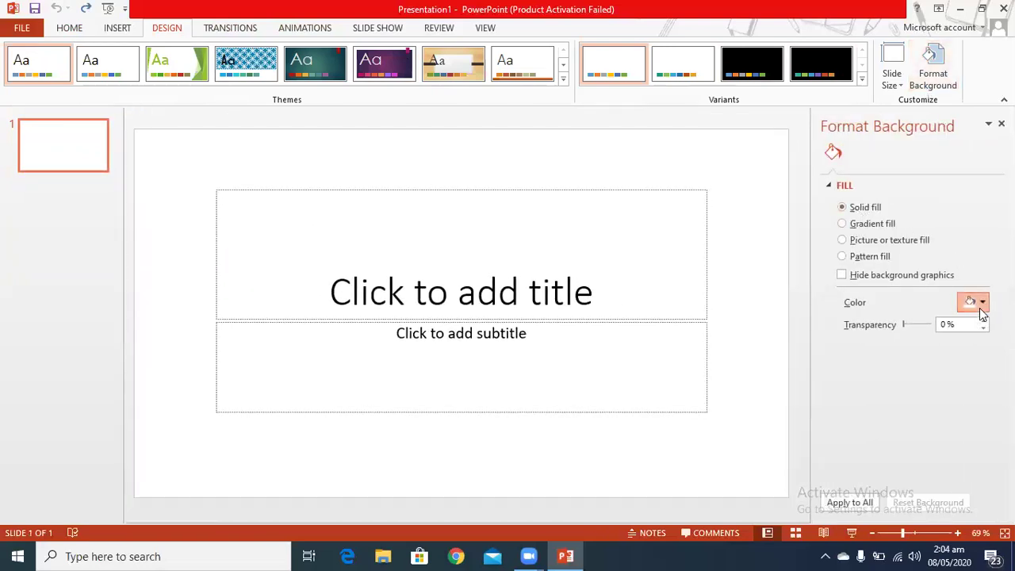
key("Escape")
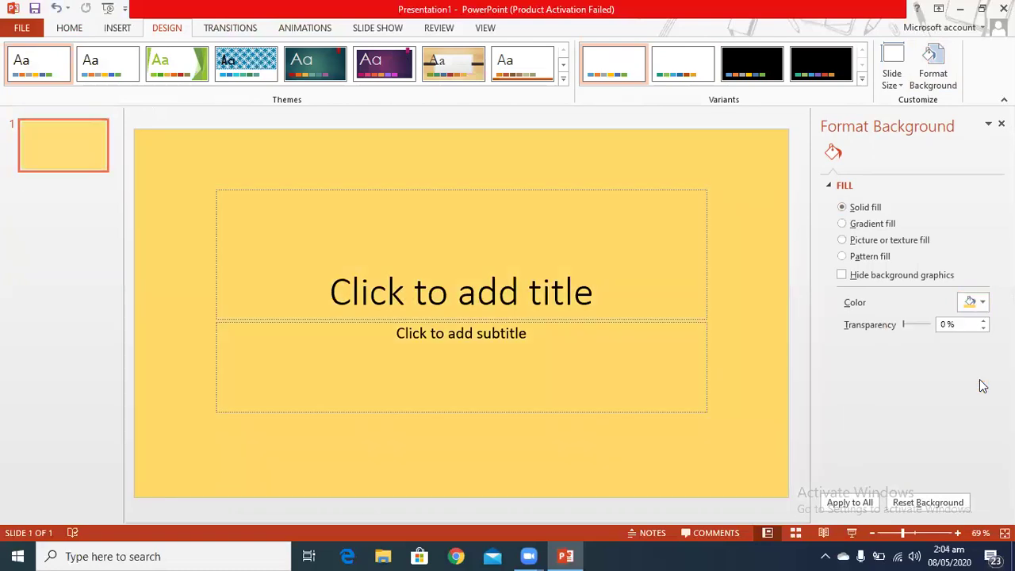
- Try a gradient fill with green stops near 83% and 74%, then switch to picture or texture fill
left_click(886, 226)
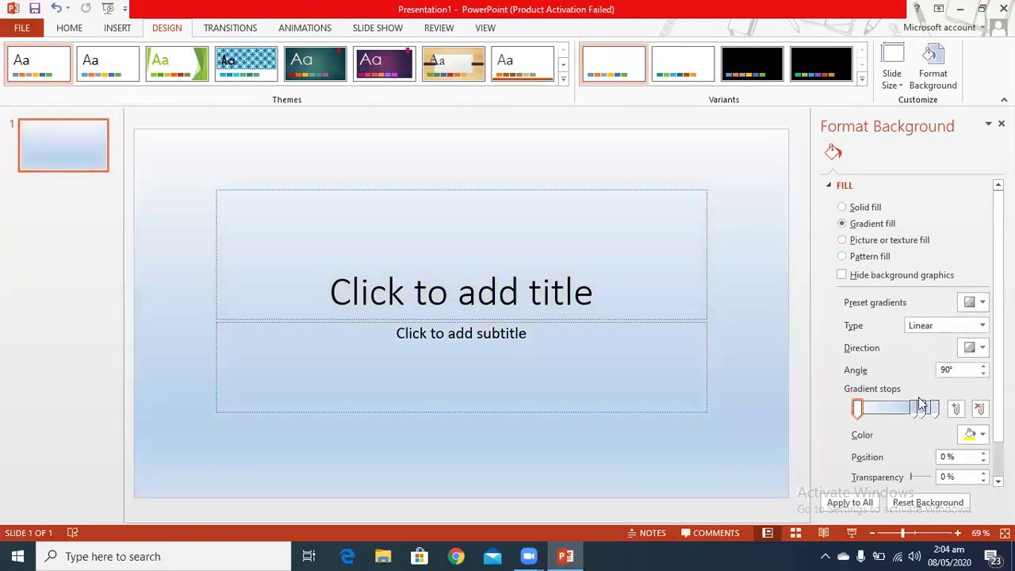
left_click(925, 410)
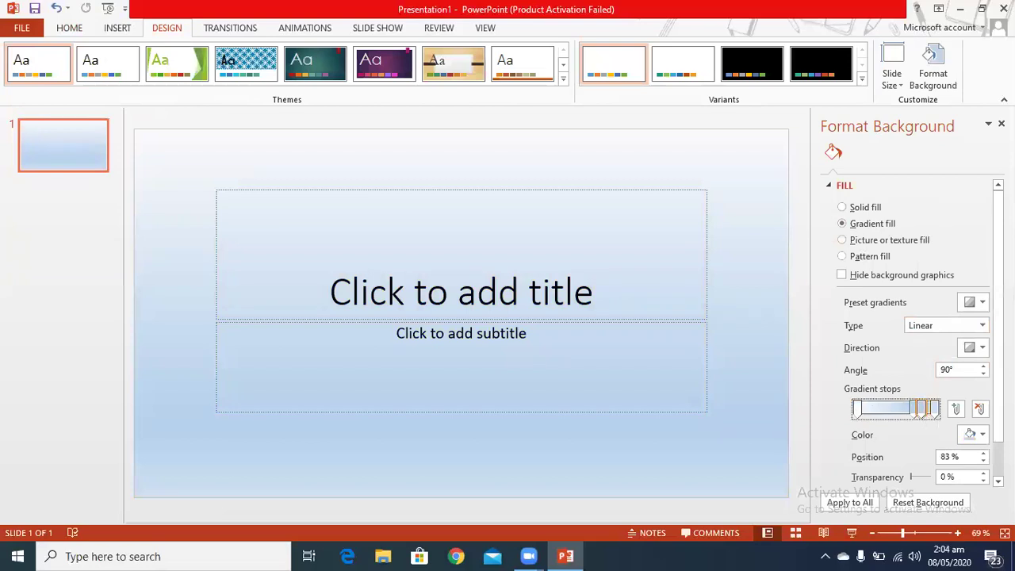
left_click(982, 434)
left_click(954, 388)
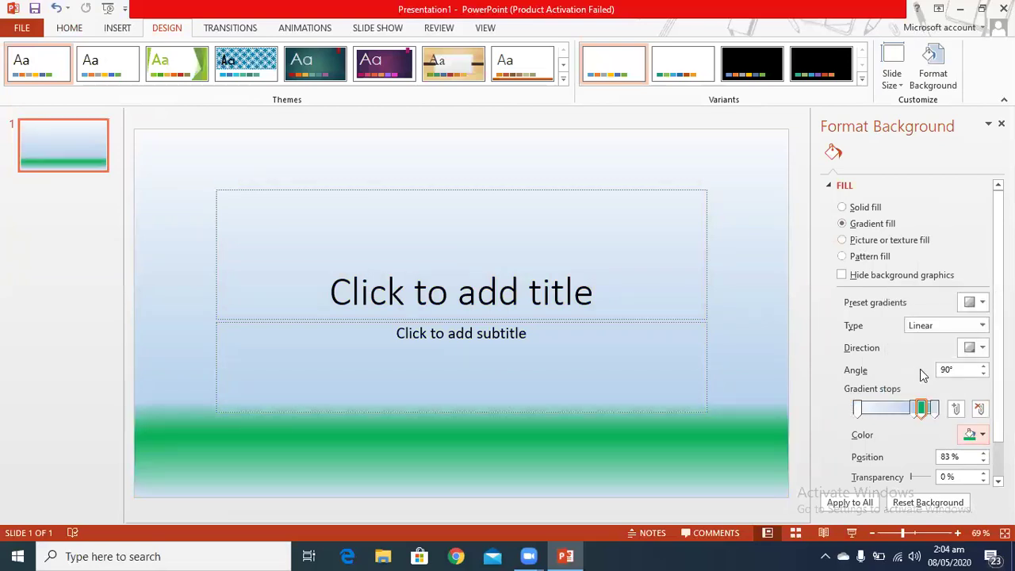
left_click(915, 408)
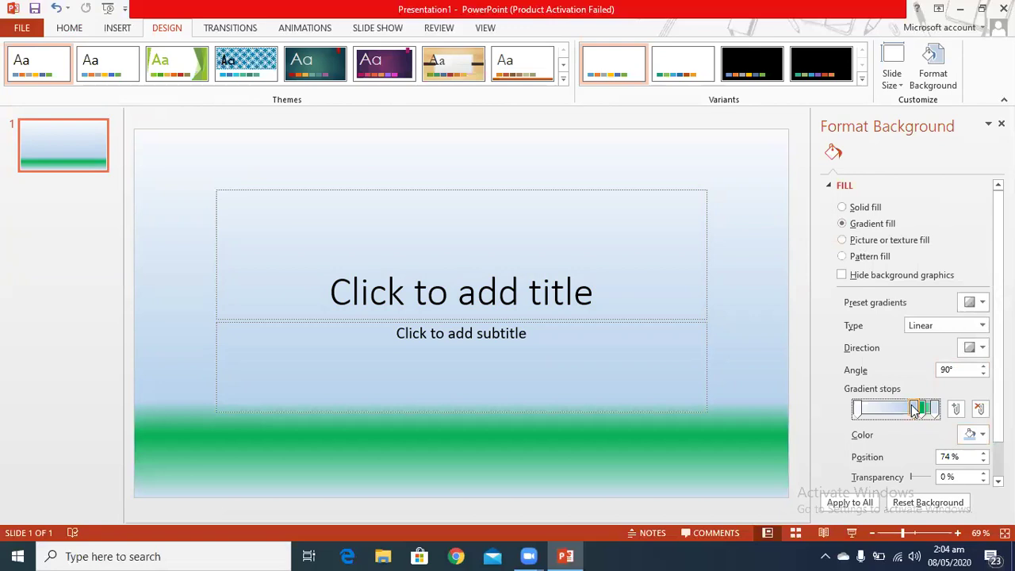
left_click(865, 241)
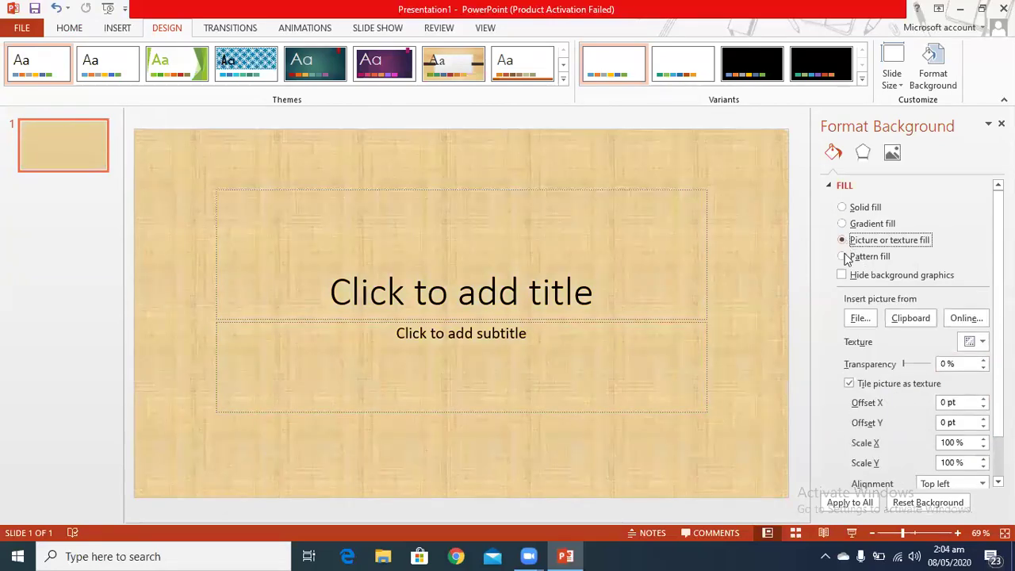
- Set Picture1, the left/right brain image, as the background and title the slide 'Brain'
left_click(861, 324)
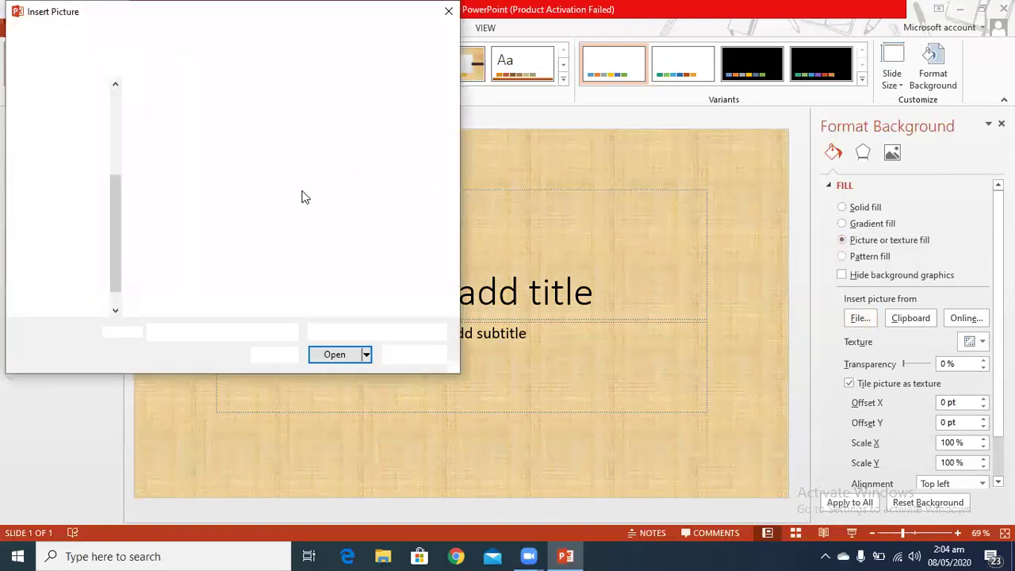
left_click(197, 220)
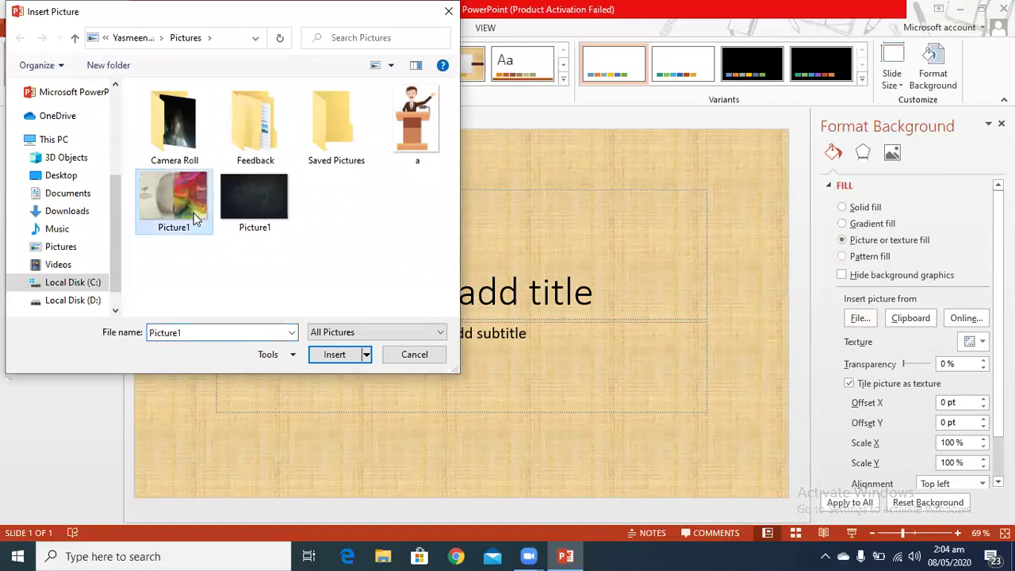
double_click(197, 220)
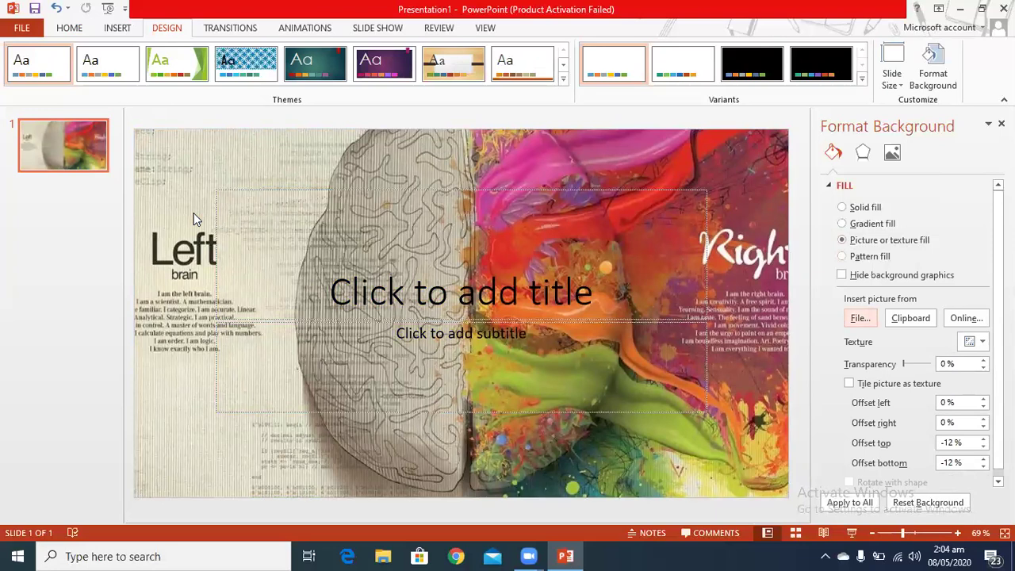
left_click(389, 294)
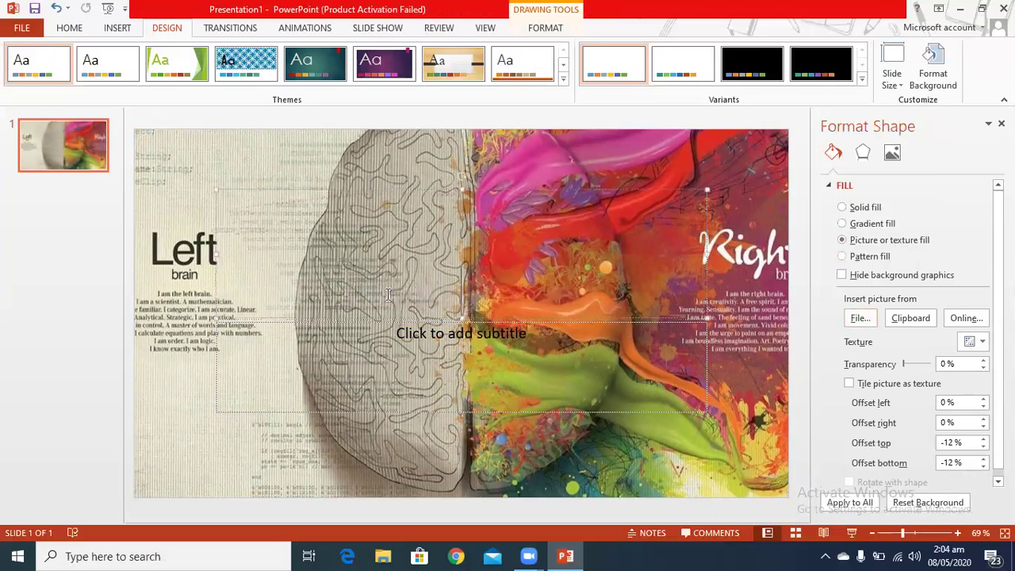
type("brain")
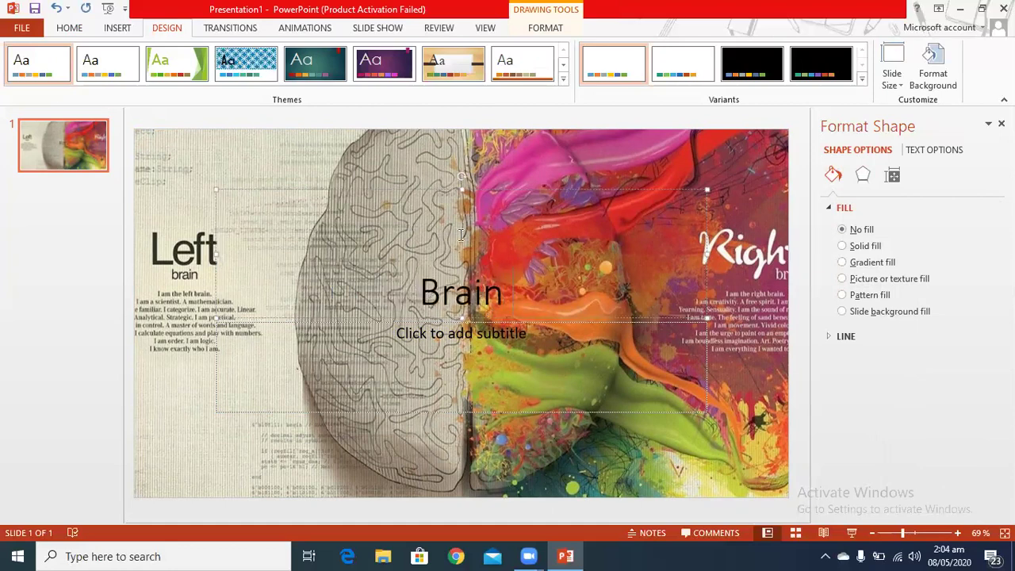
- Raise the brain background picture's transparency to 51% with the spin arrows and slider
left_click(567, 162)
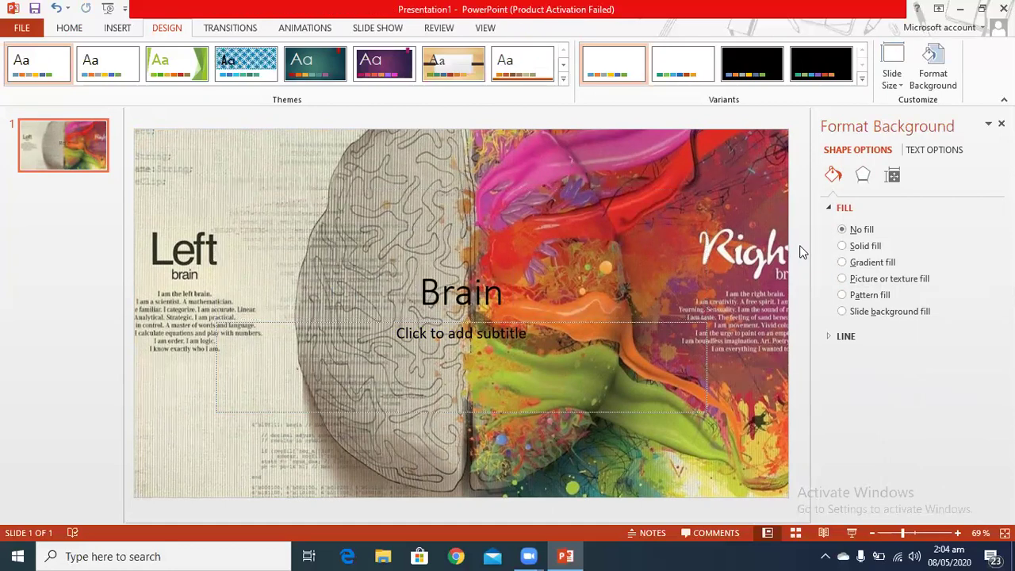
left_click(983, 361)
left_click(983, 361)
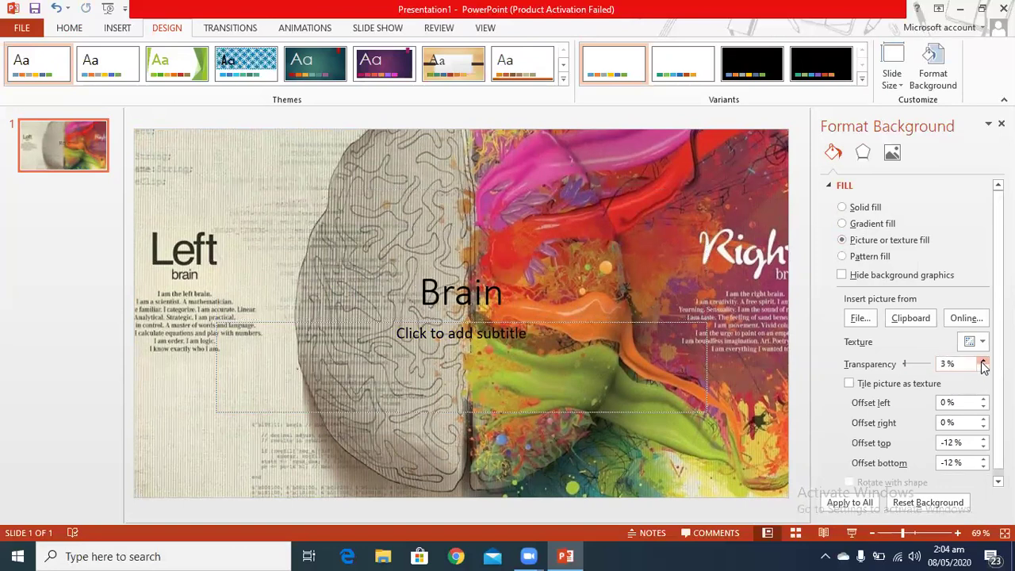
left_click_drag(906, 364, 923, 370)
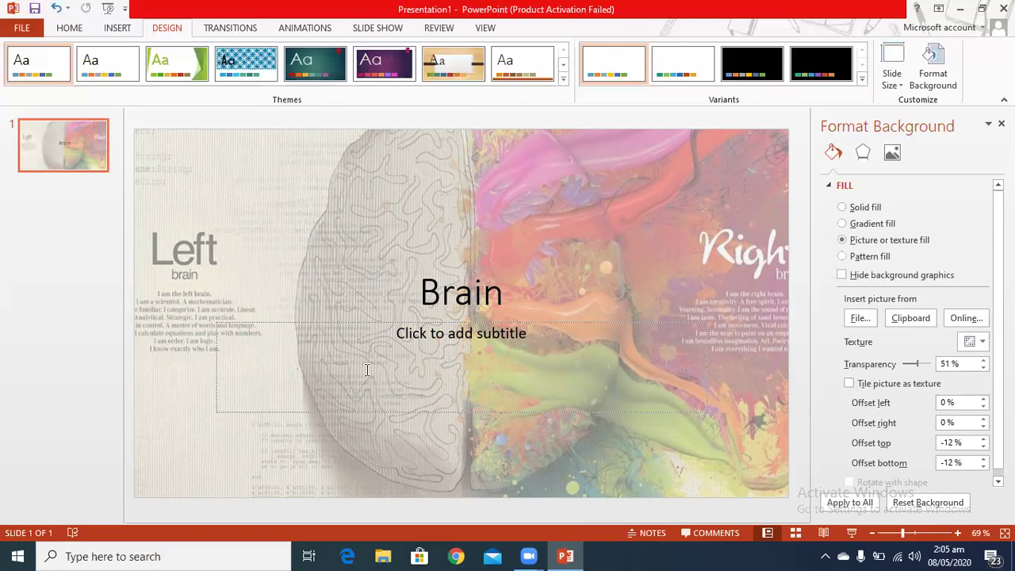
- Add a new slide with the Blank layout after the title slide
key("alt+h")
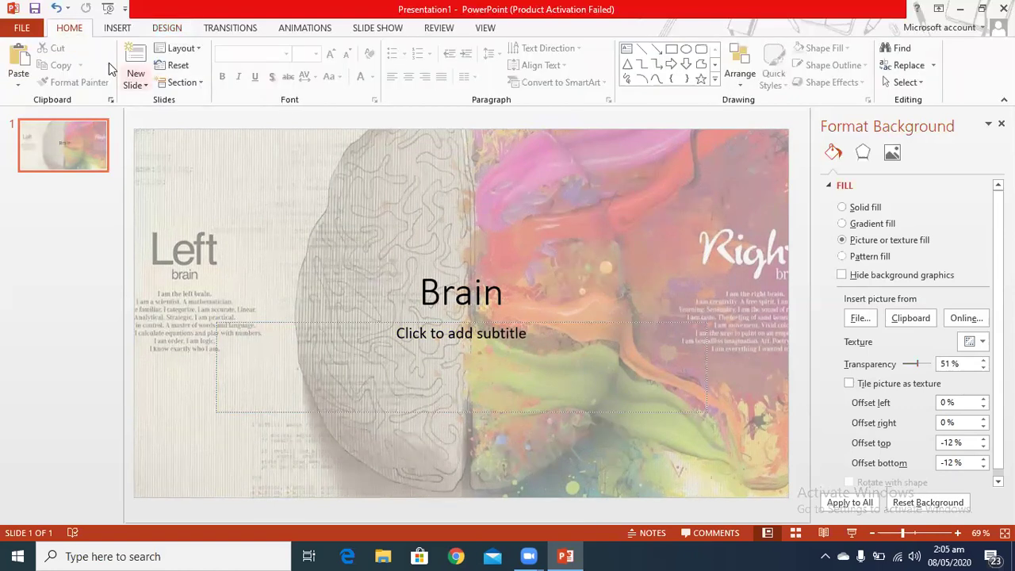
key("t")
left_click(136, 85)
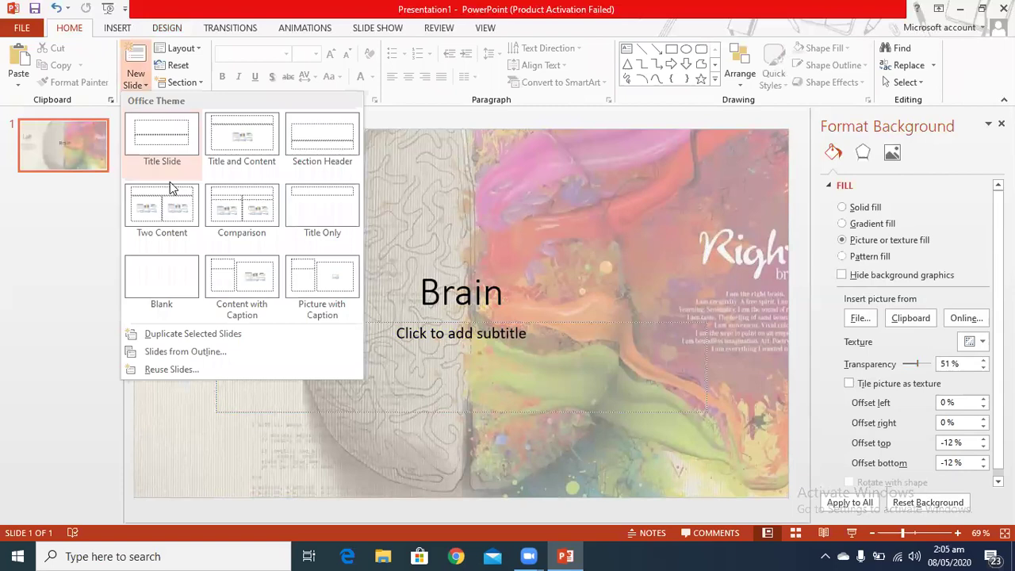
left_click(170, 291)
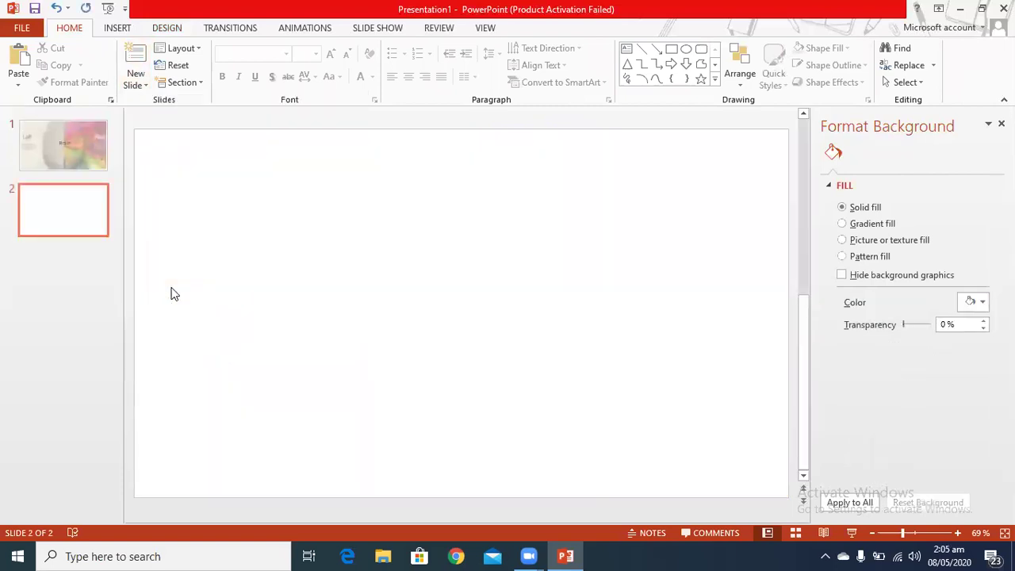
- Apply the brain background to all slides, check slide 2, then undo it
left_click(99, 133)
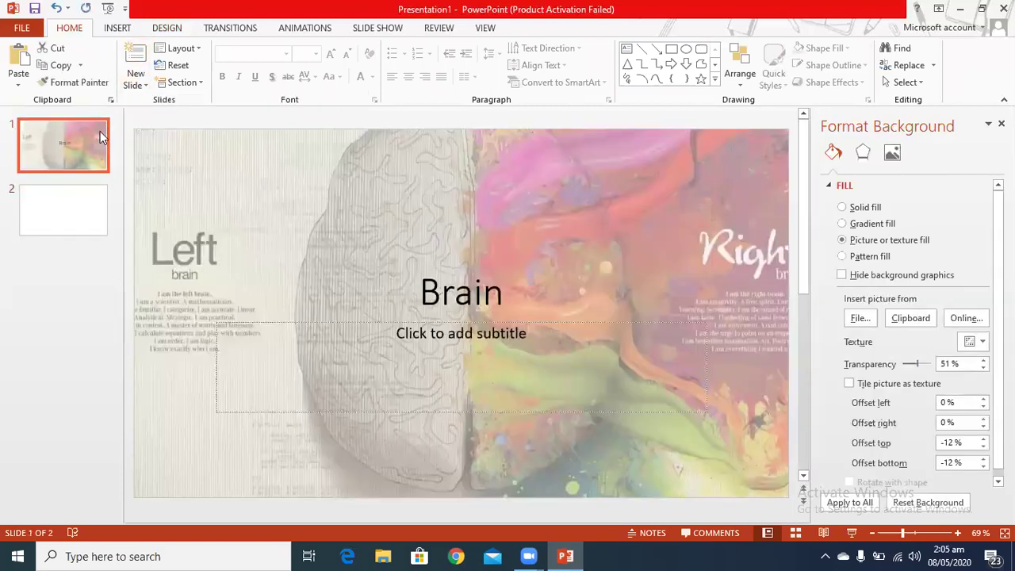
left_click(840, 505)
left_click(88, 200)
left_click(85, 142)
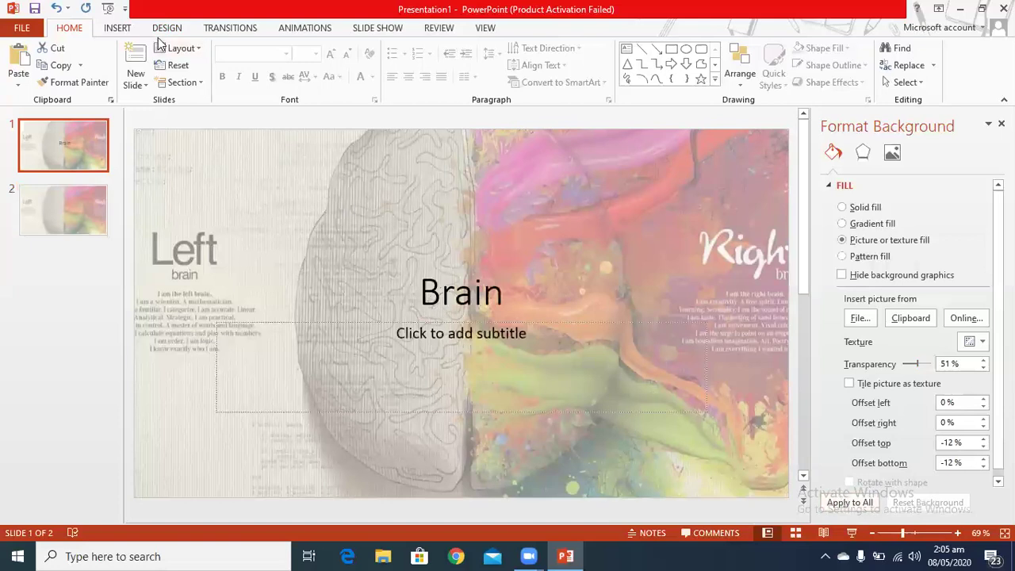
left_click(57, 8)
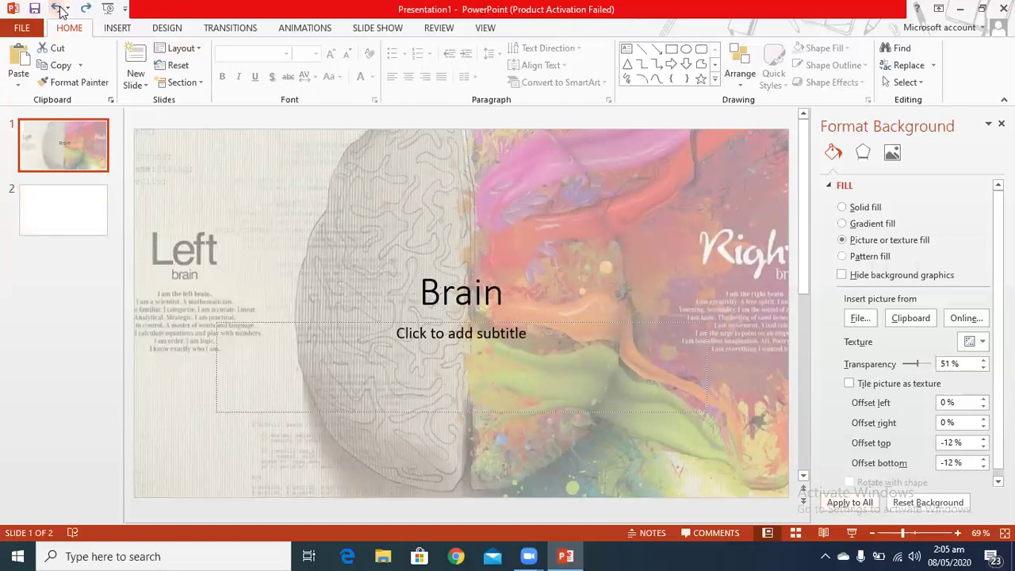
- Fill slide 2's background with the podium-speaker picture 'a' from file
left_click(65, 216)
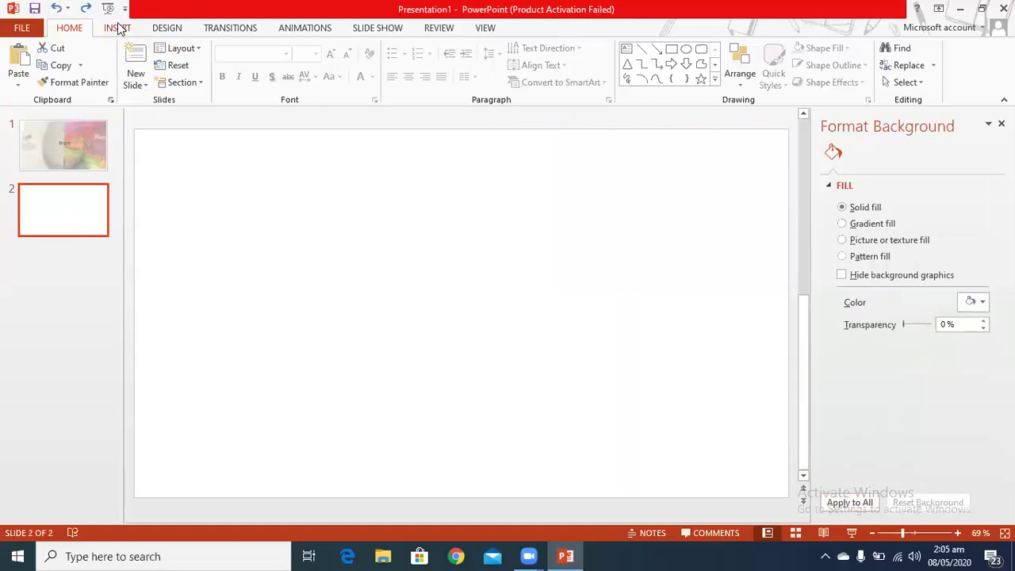
left_click(117, 28)
left_click(78, 29)
left_click(896, 241)
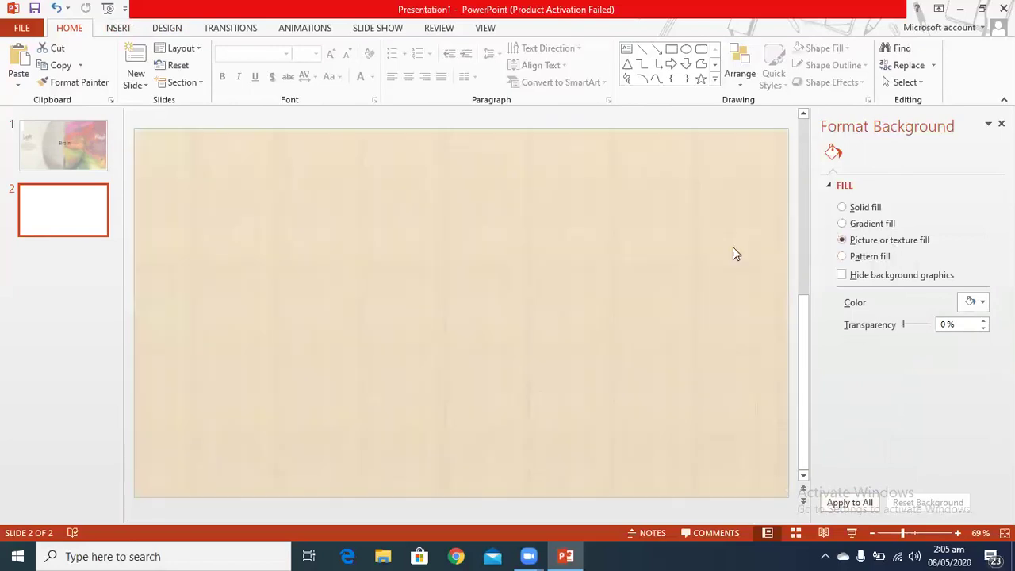
left_click(861, 318)
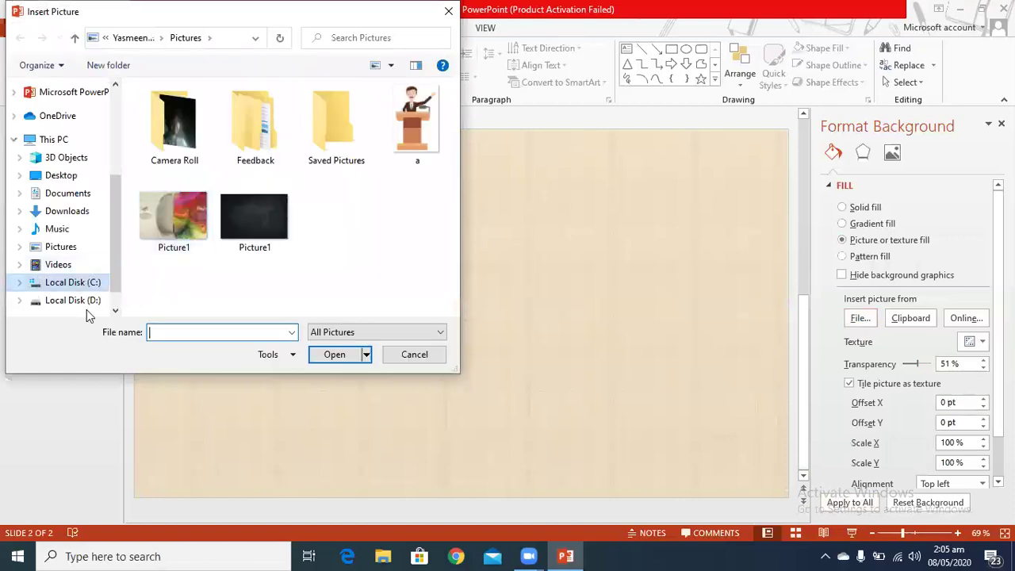
left_click(411, 157)
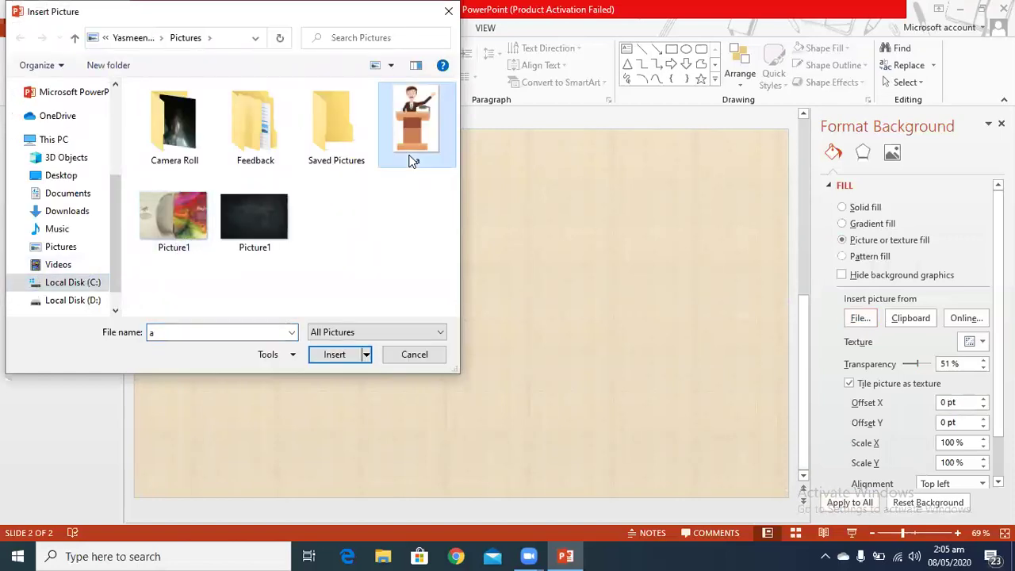
double_click(411, 157)
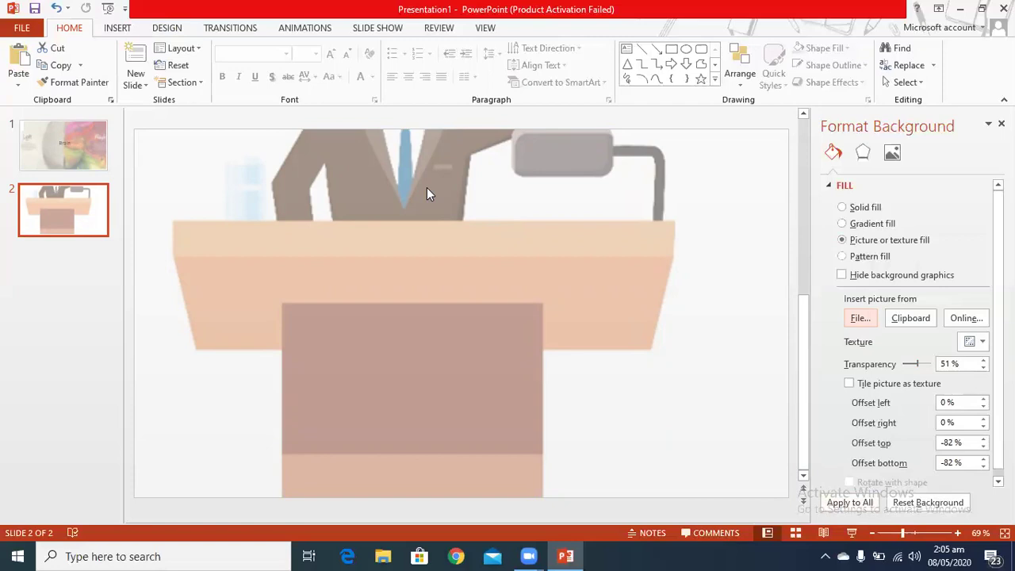
left_click(115, 30)
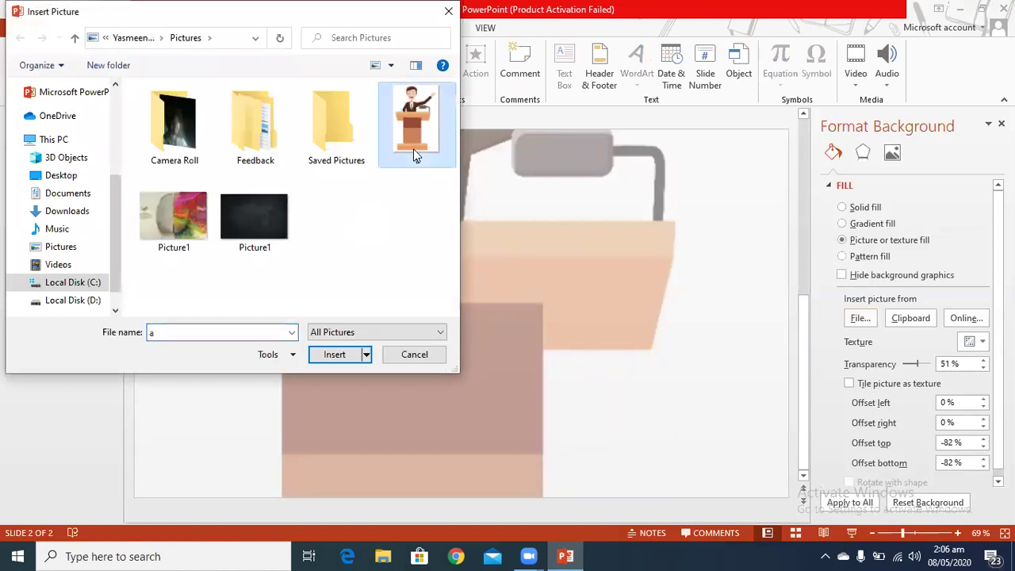
double_click(413, 148)
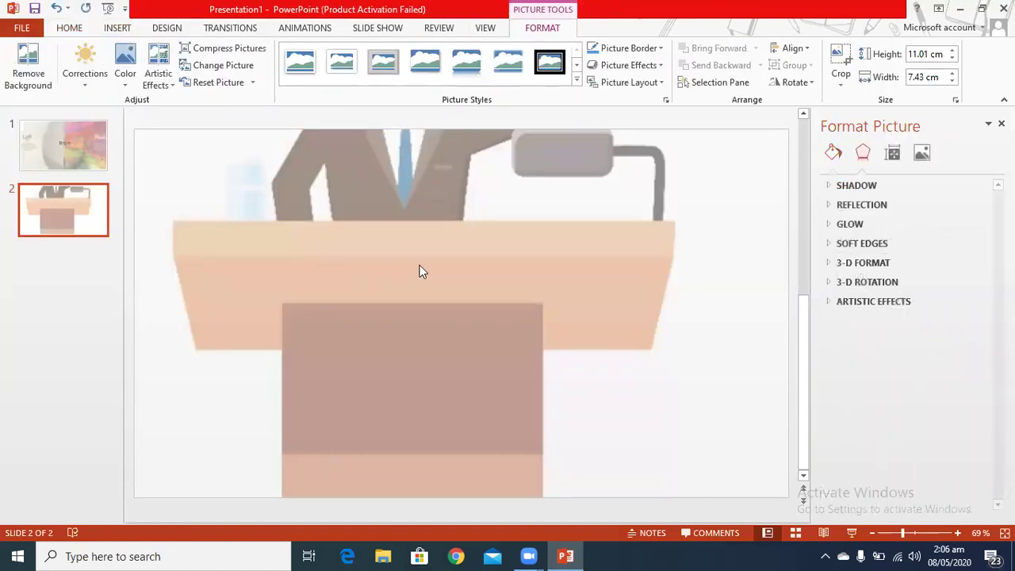
right_click(509, 227)
left_click(508, 228)
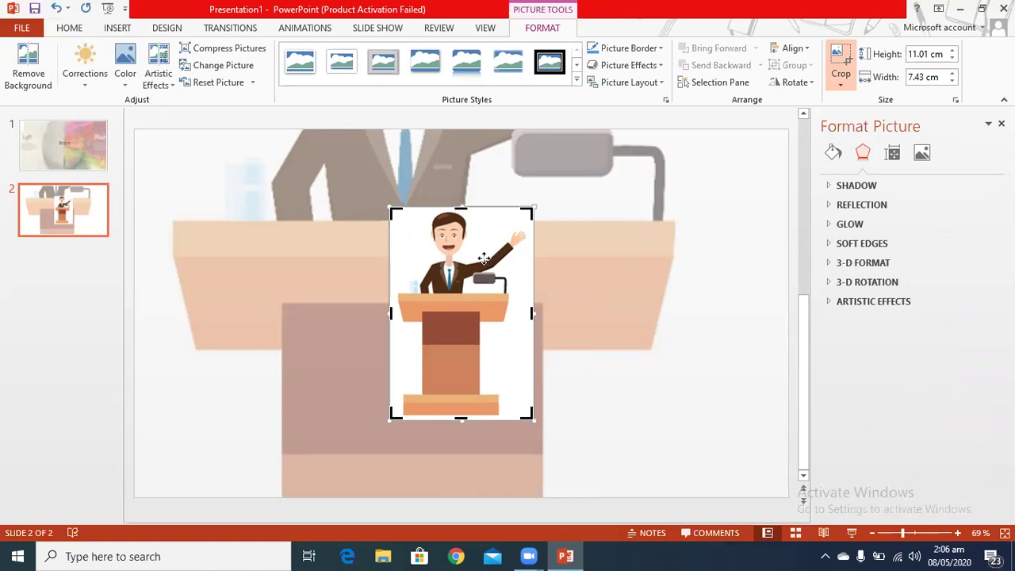
key("Delete")
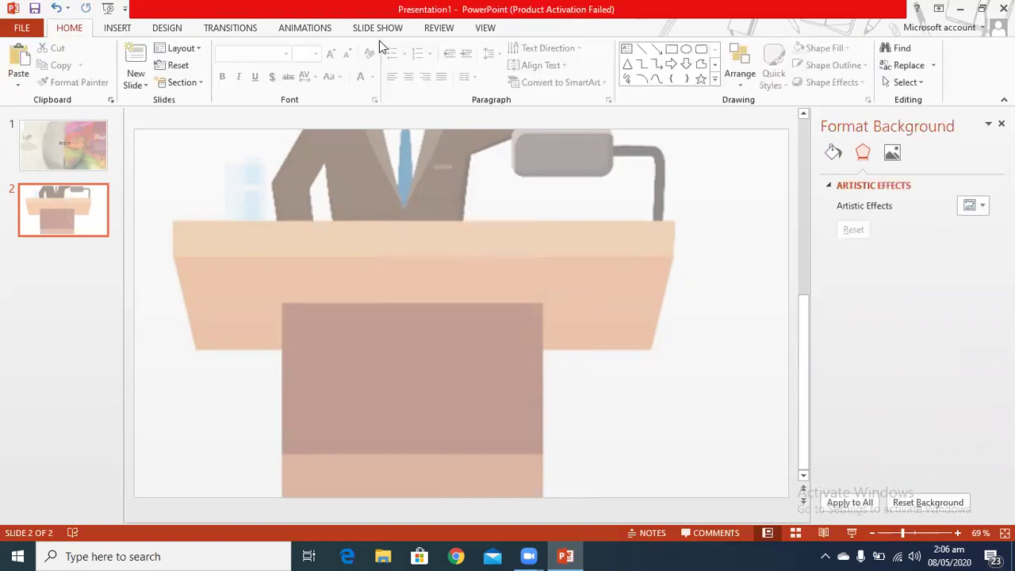
- Change the slide size to Standard 4:3 with content scaled to fit
left_click(189, 30)
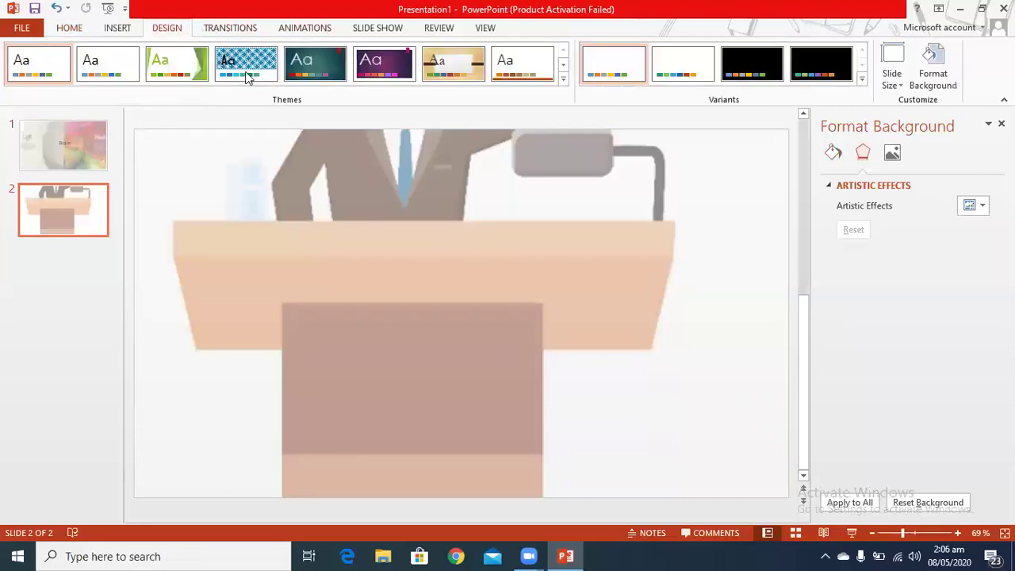
left_click(44, 325)
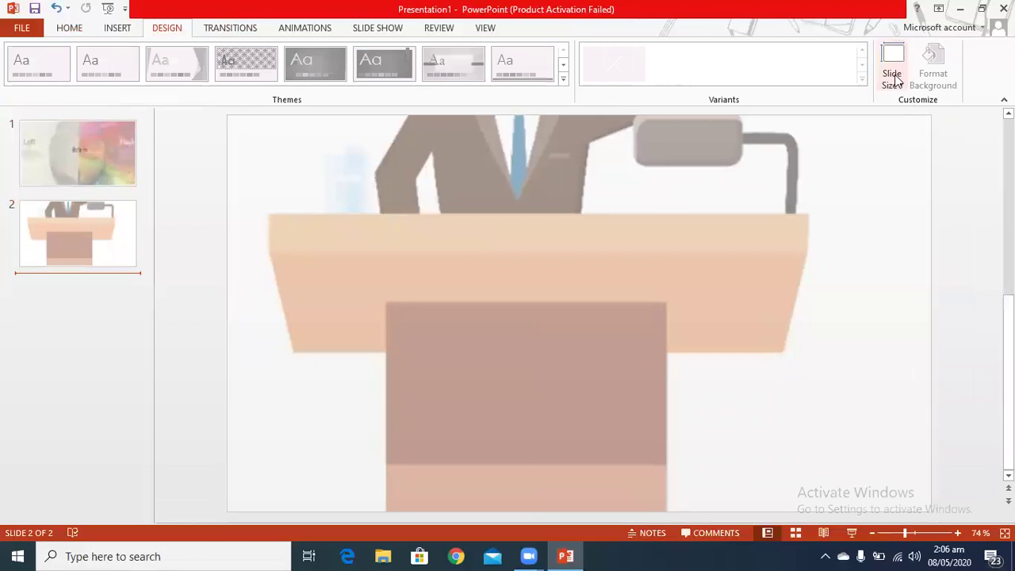
left_click(892, 77)
left_click(908, 104)
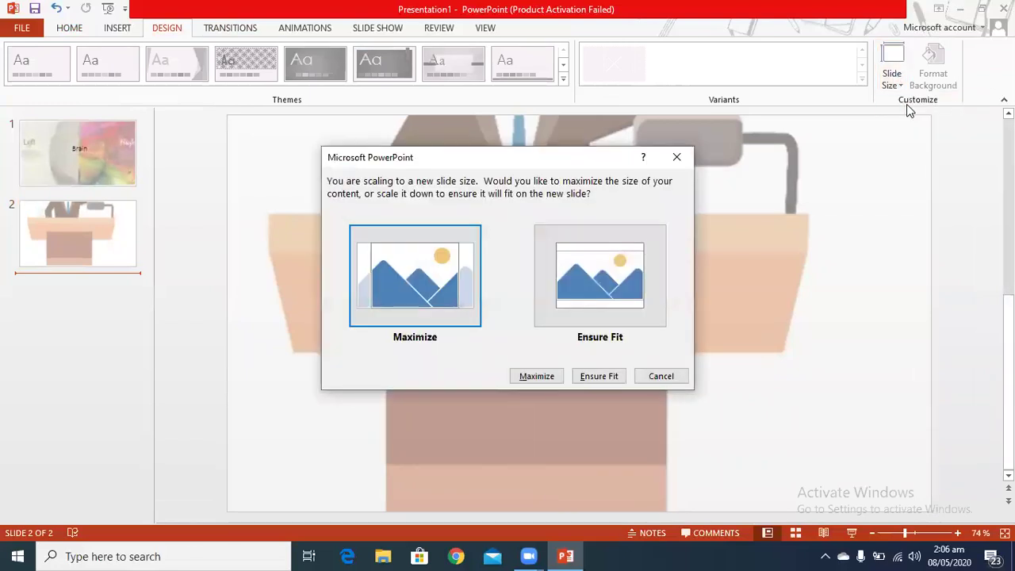
left_click(600, 378)
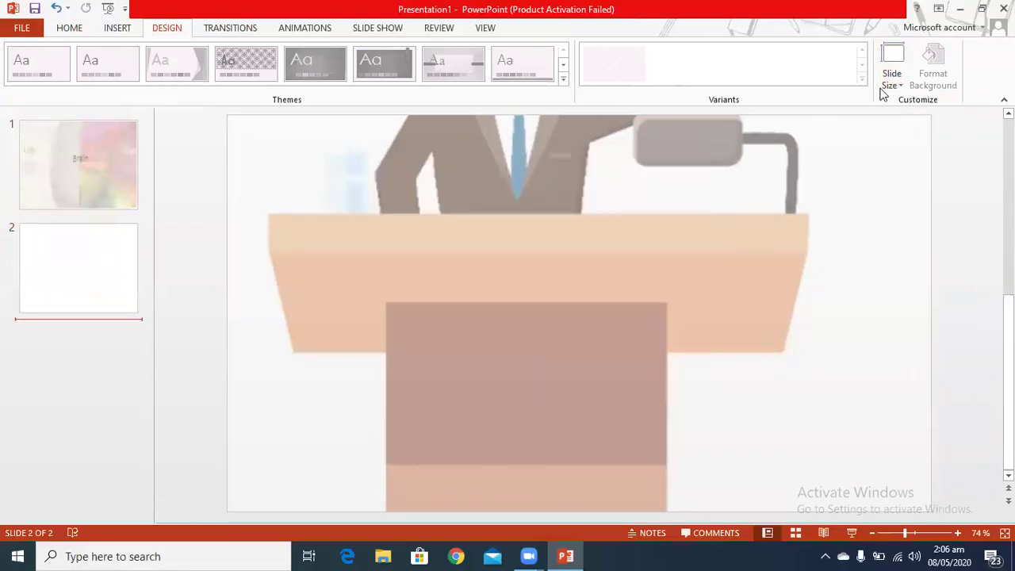
- Set a custom portrait 19.05 × 25.4 cm size for slides and notes, ensuring fit
left_click(892, 77)
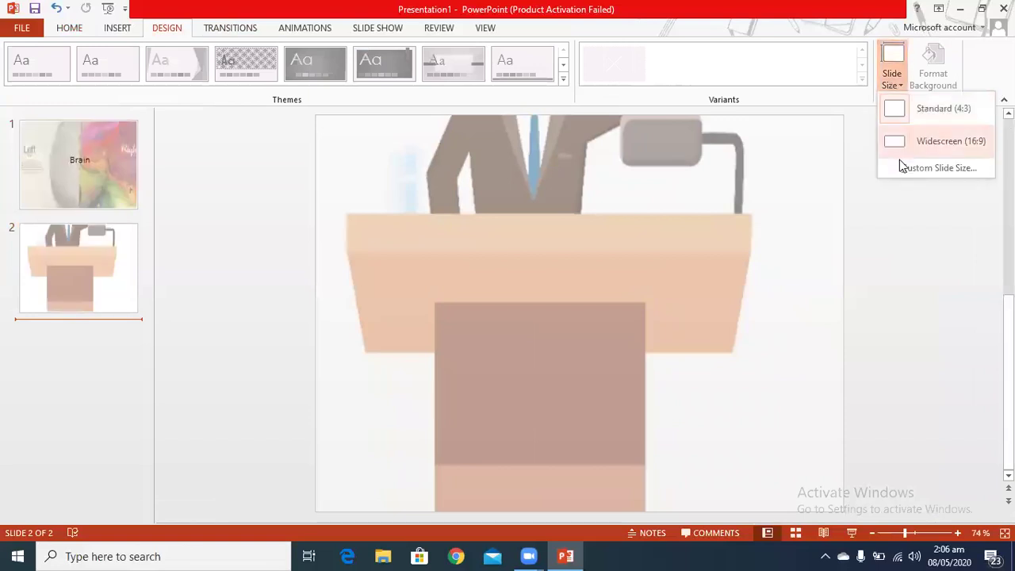
left_click(901, 167)
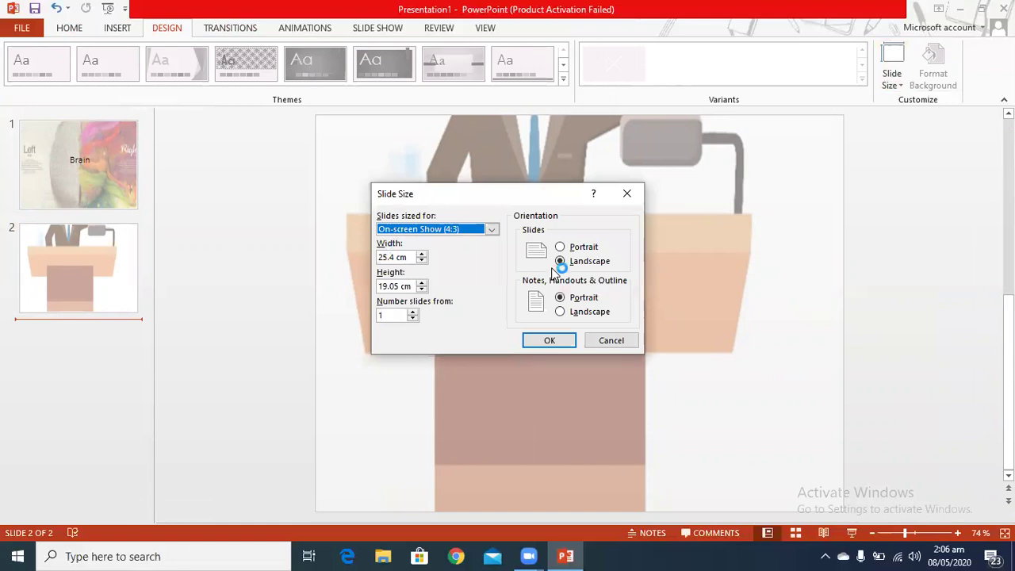
left_click(561, 247)
left_click(560, 311)
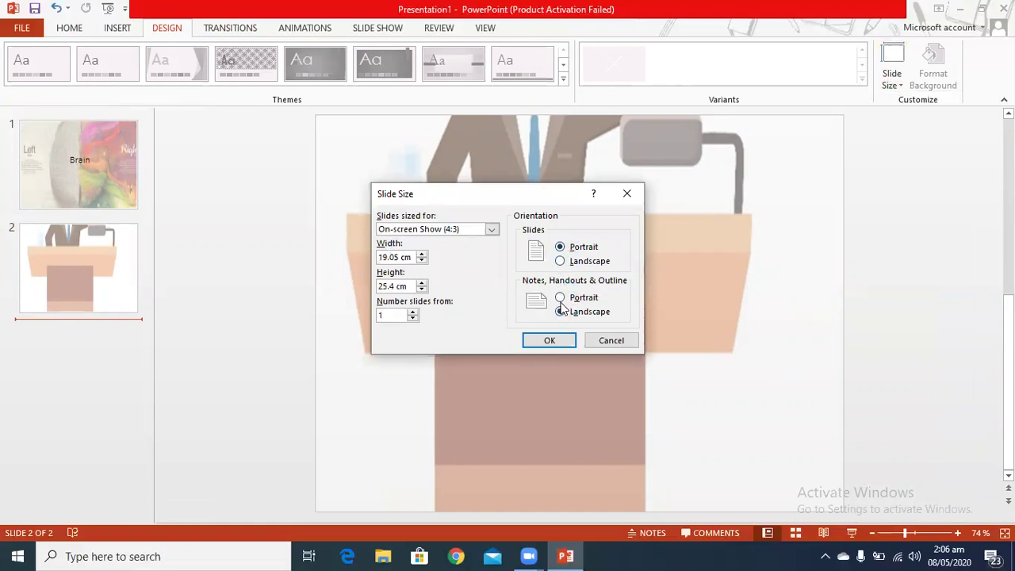
left_click(559, 298)
left_click(558, 344)
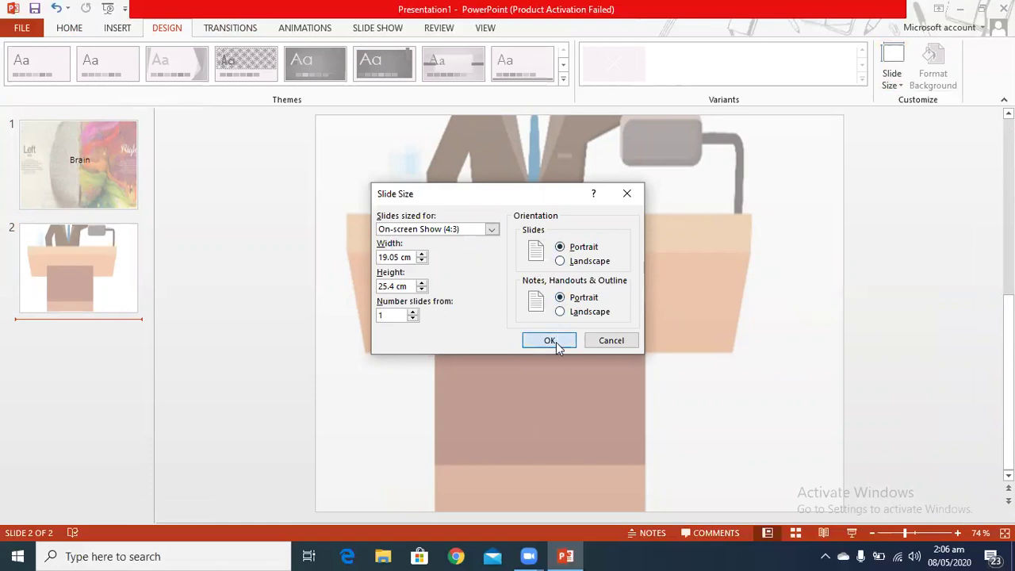
left_click(620, 375)
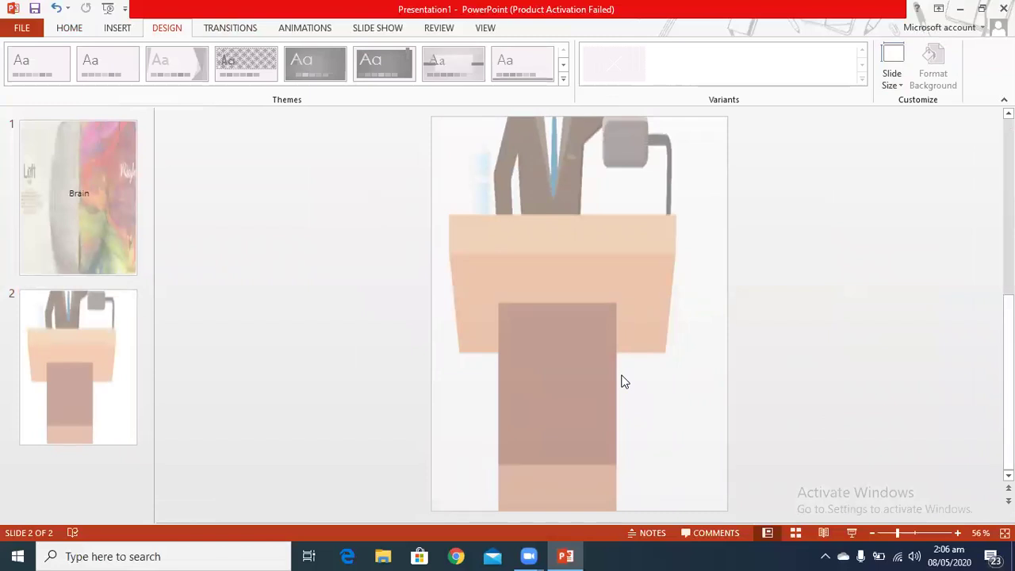
- Glance at the Transitions tab, then undo the portrait size to restore landscape slides
right_click(493, 204)
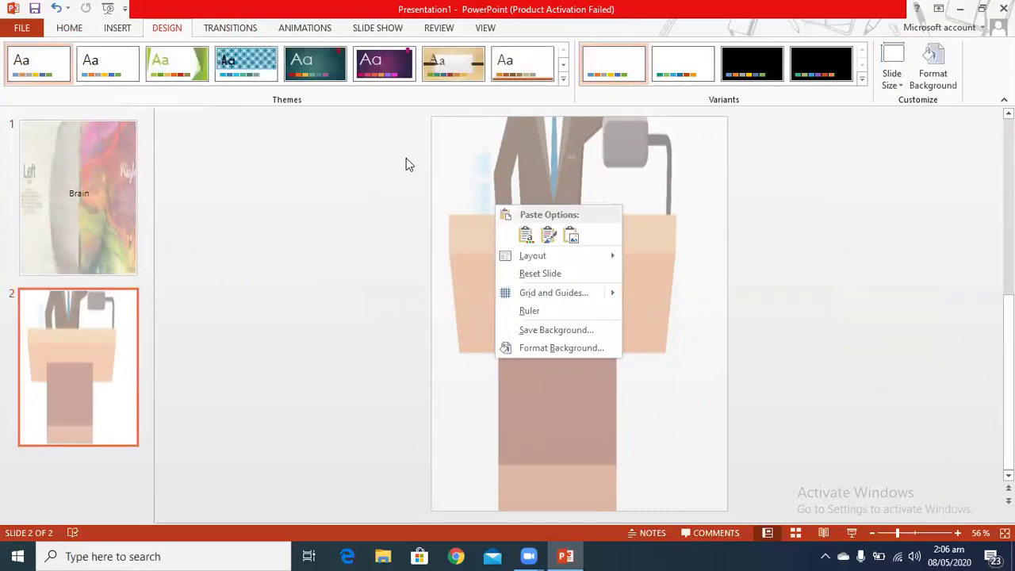
left_click(354, 252)
left_click(238, 28)
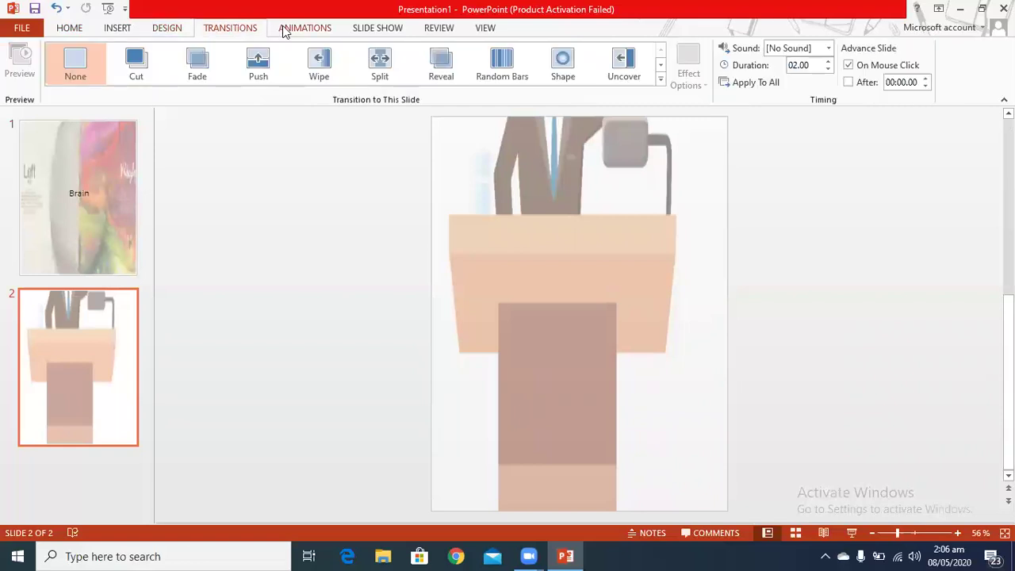
left_click(176, 27)
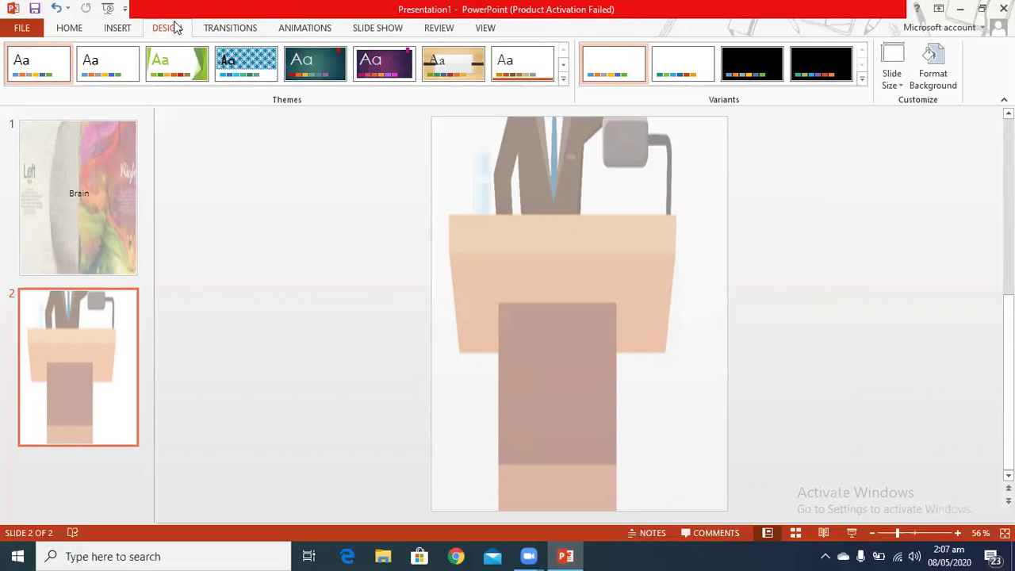
left_click(52, 8)
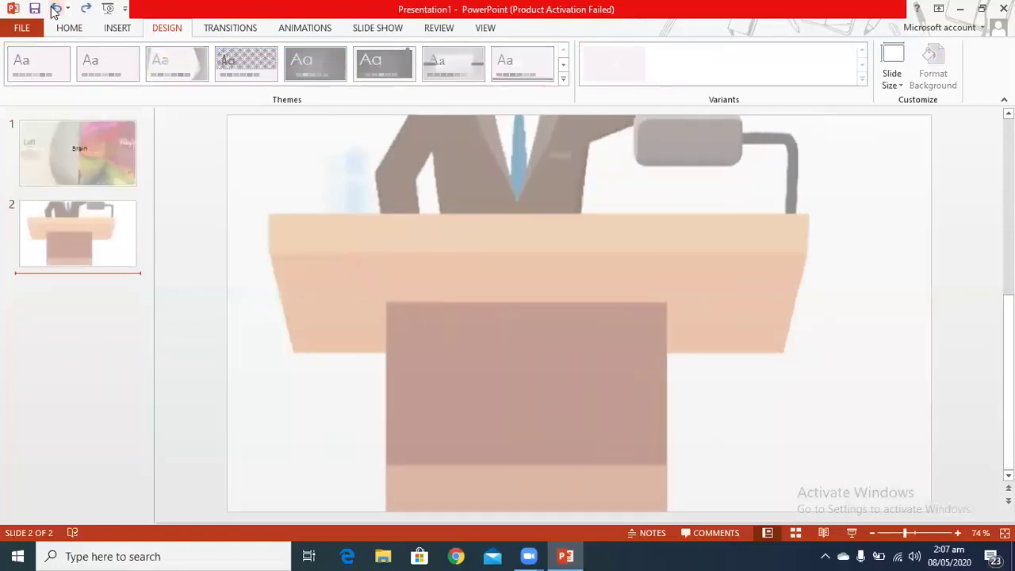